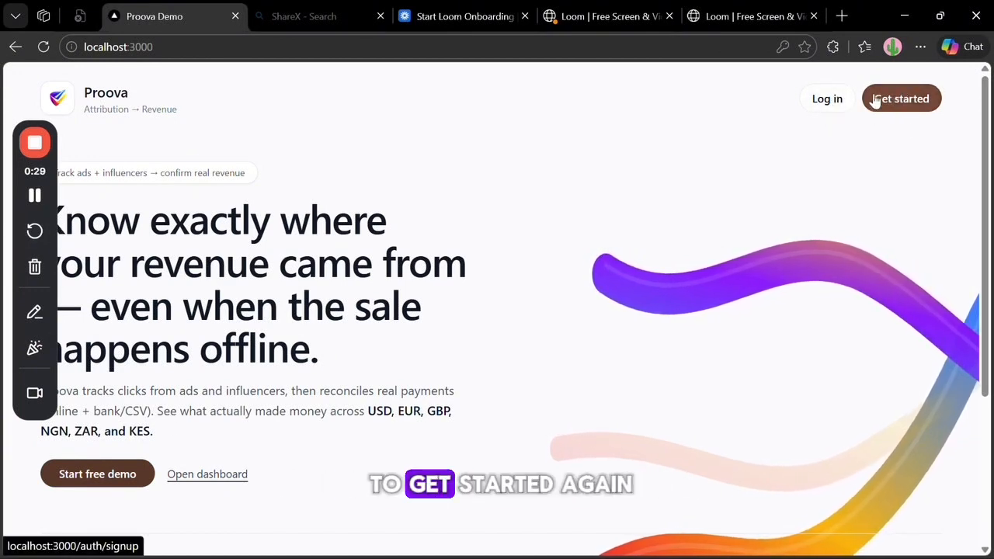
- Log in with the prefilled store account and review the revenue dashboard down to its top sources and influencers
left_click(828, 99)
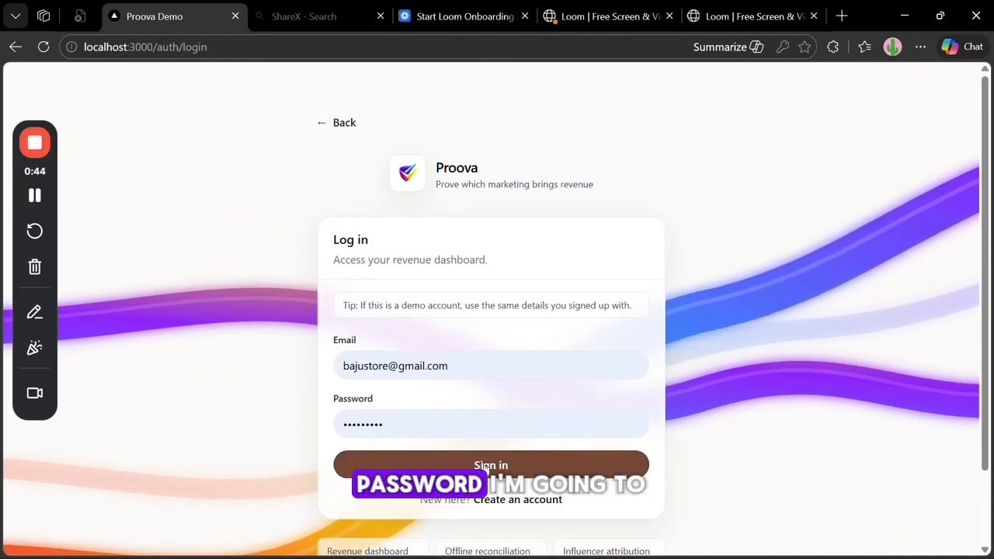
left_click(447, 465)
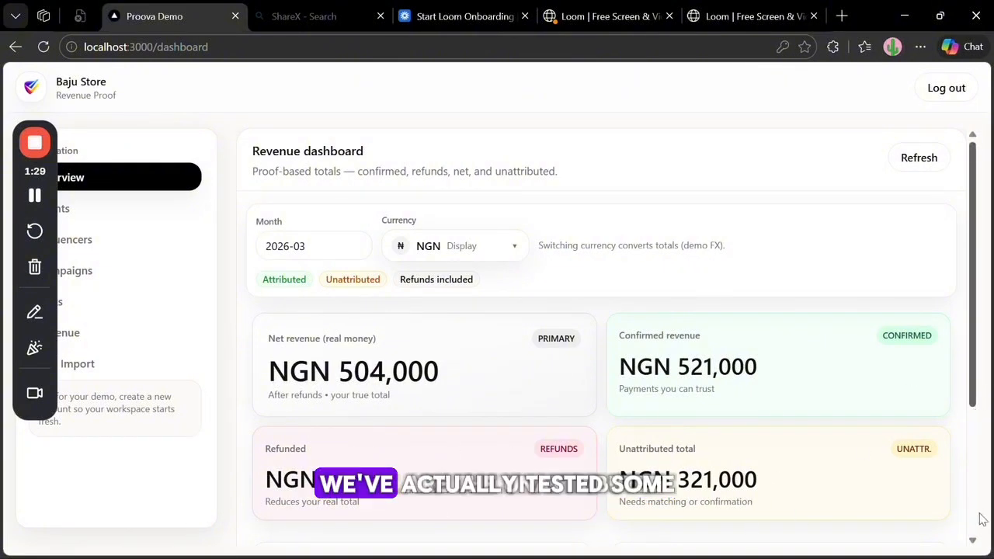
scroll(983, 519, "down", 3)
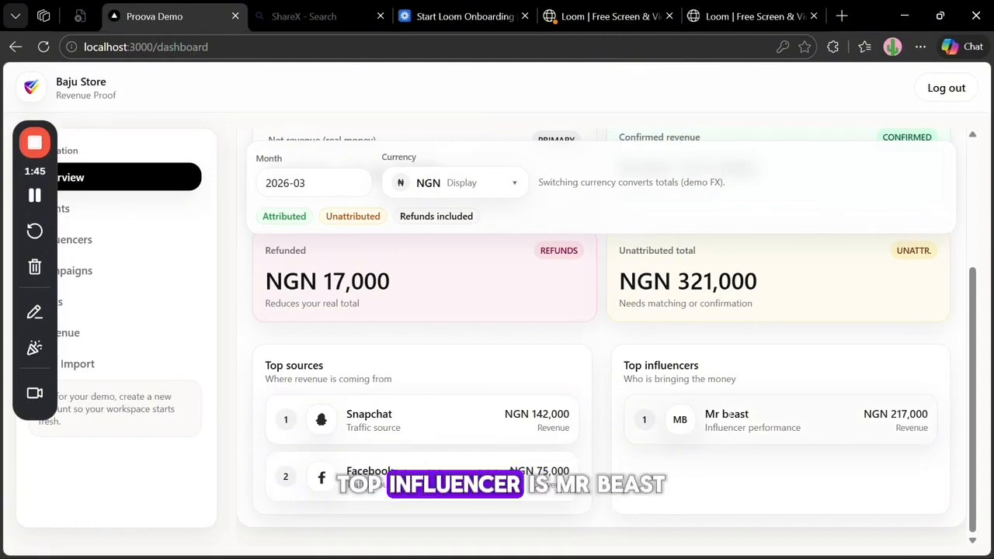
left_click_drag(975, 420, 976, 231)
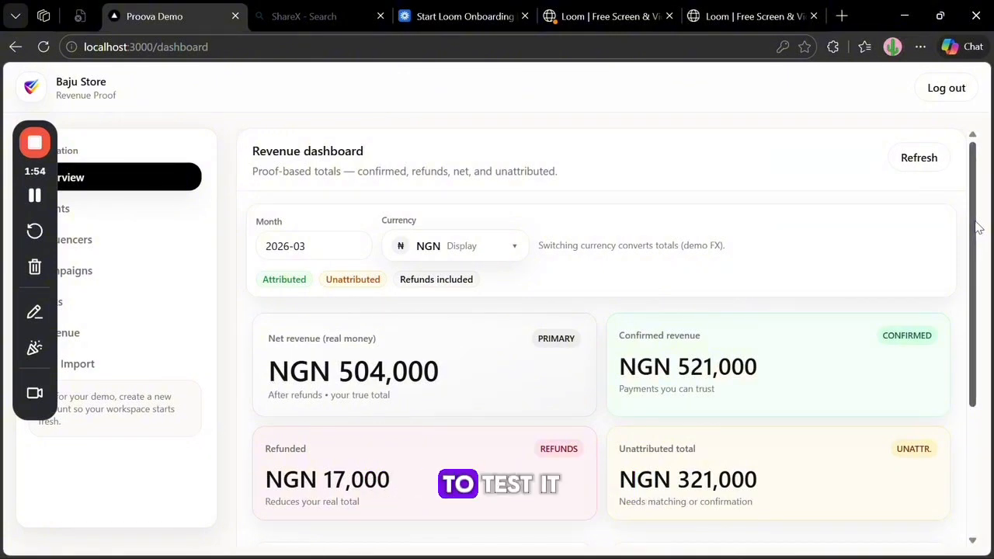
- Switch the revenue dashboard's display currency to USD
left_click(490, 247)
left_click(454, 344)
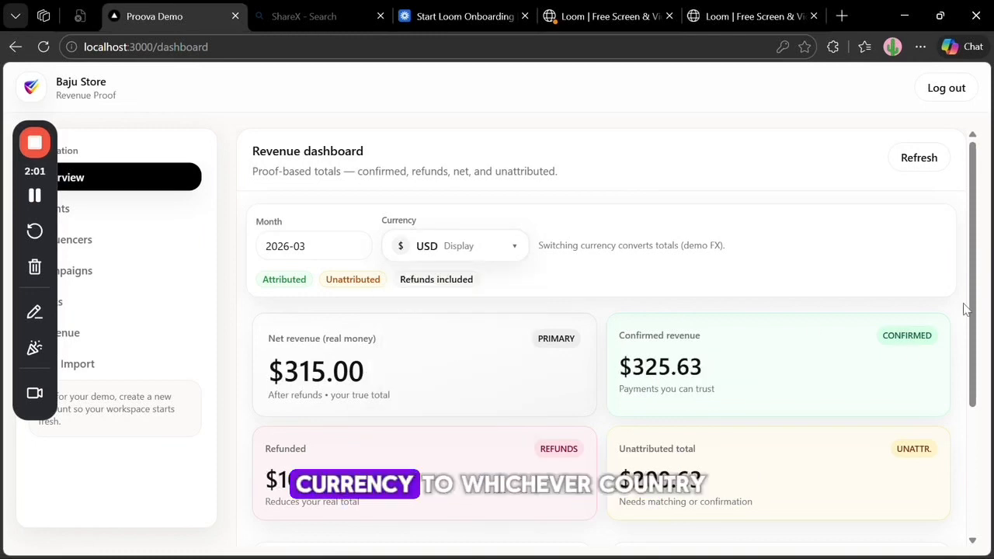
left_click_drag(973, 332, 954, 264)
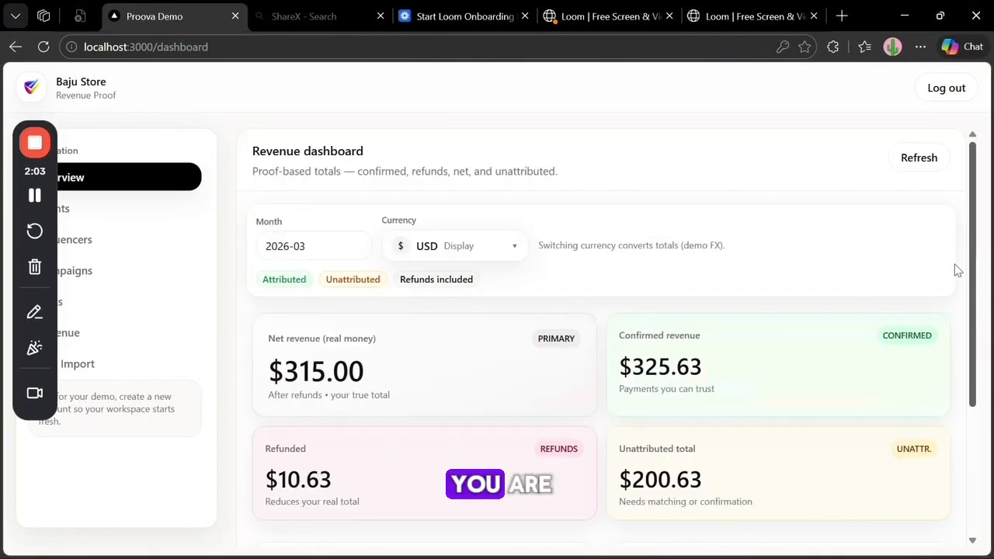
left_click(489, 248)
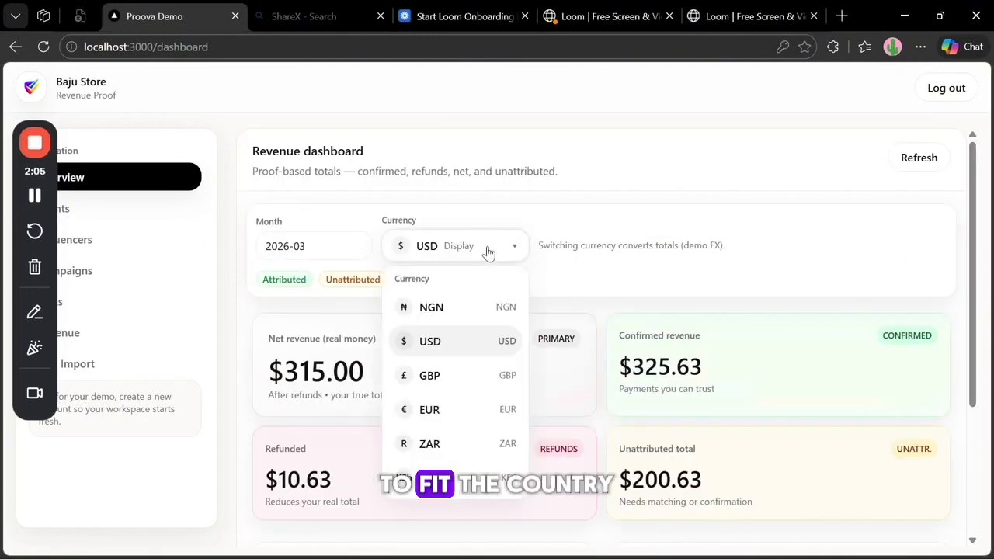
left_click(550, 214)
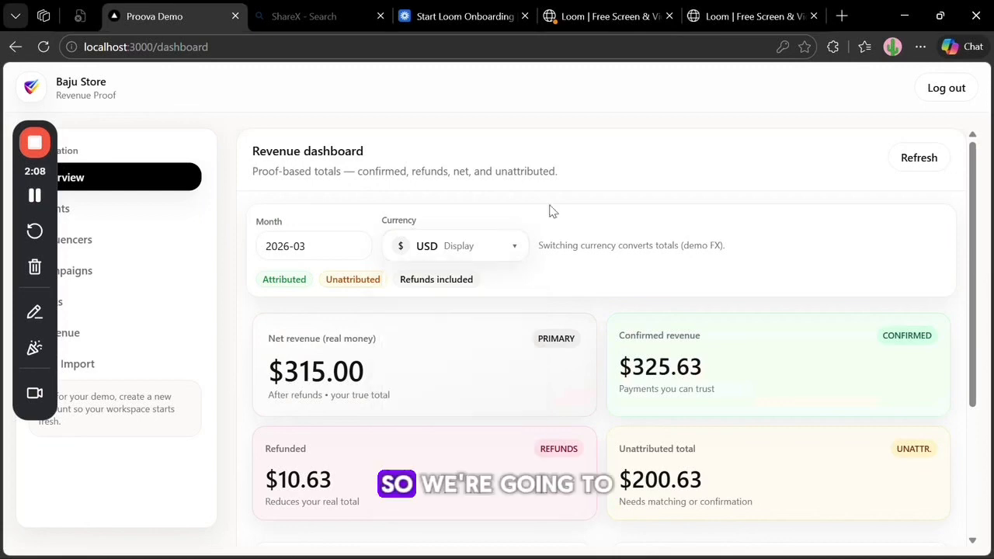
- Add a campaign source named Instagram of type Ads and review it in the sources list
left_click(87, 274)
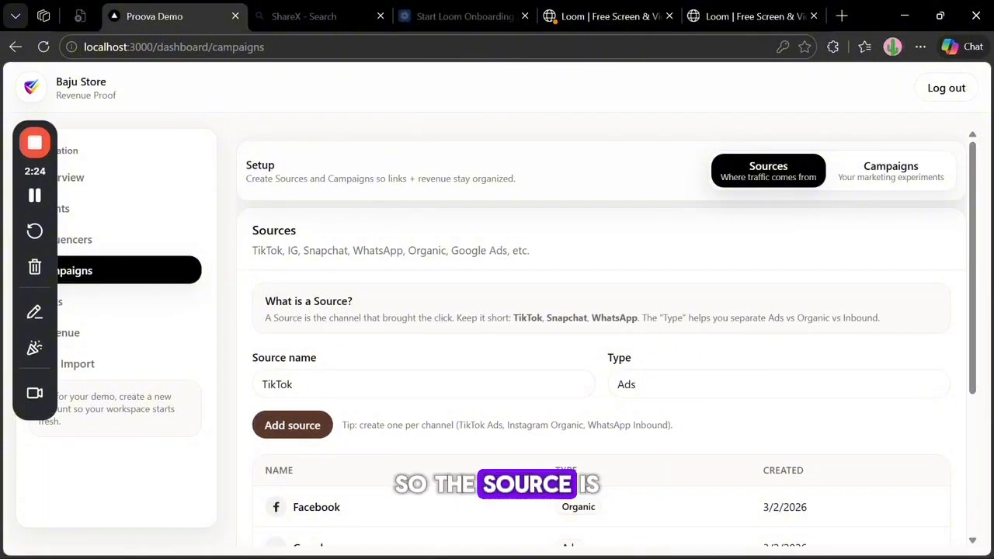
left_click(386, 377)
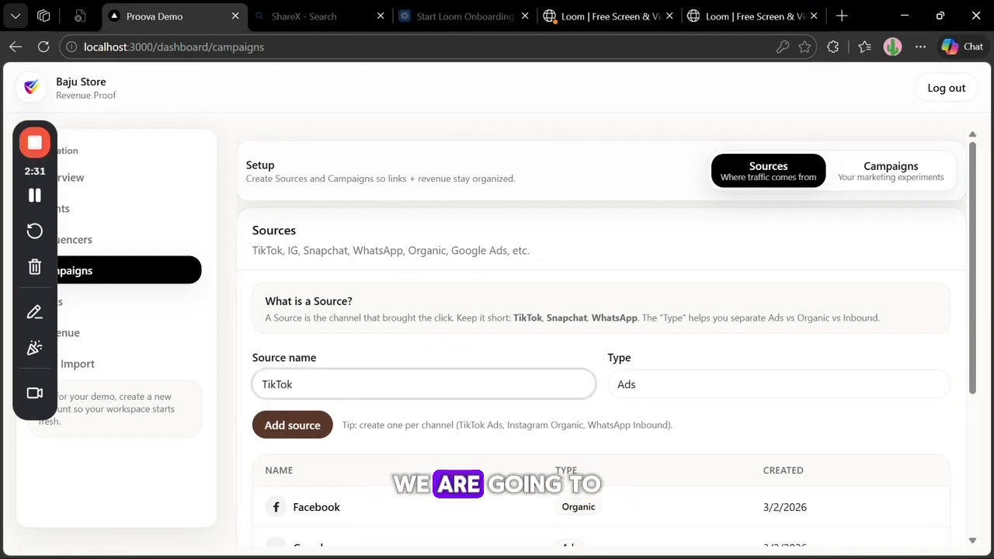
key("BackSpace")
key("BackSpace")
key("BackSpace")
key("BackSpace")
key("BackSpace")
key("BackSpace")
type("I")
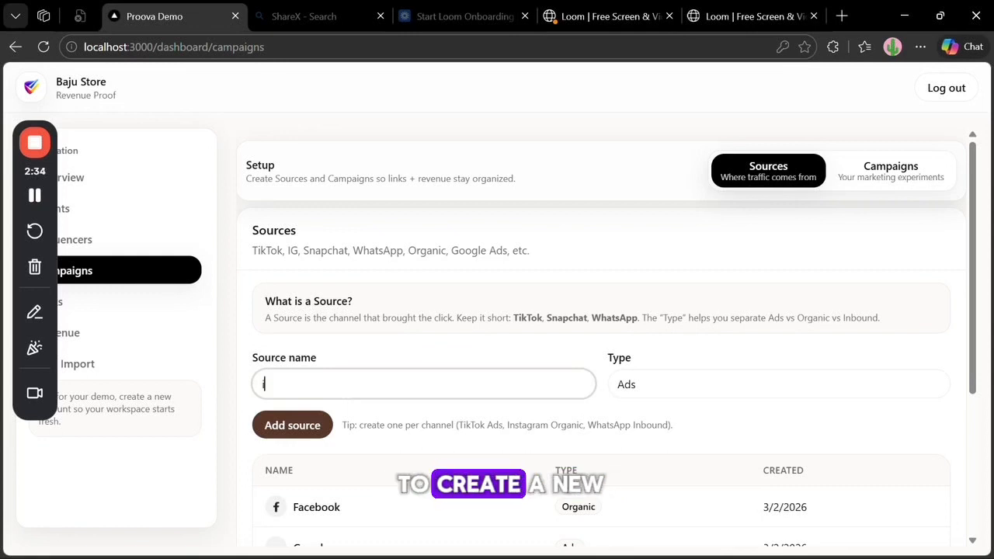
type("NSTA")
key("BackSpace")
key("BackSpace")
key("BackSpace")
key("BackSpace")
key("BackSpace")
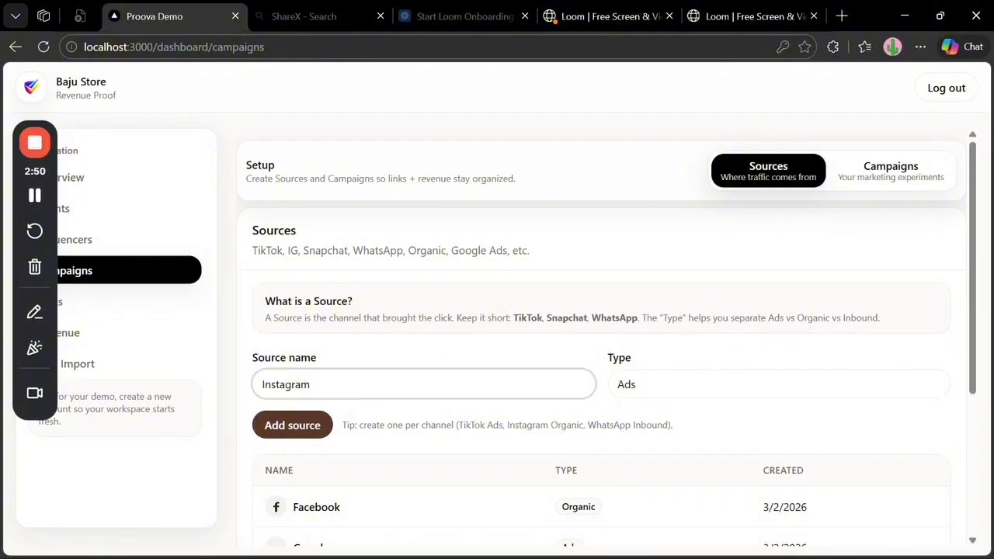
key("Tab")
left_click(292, 440)
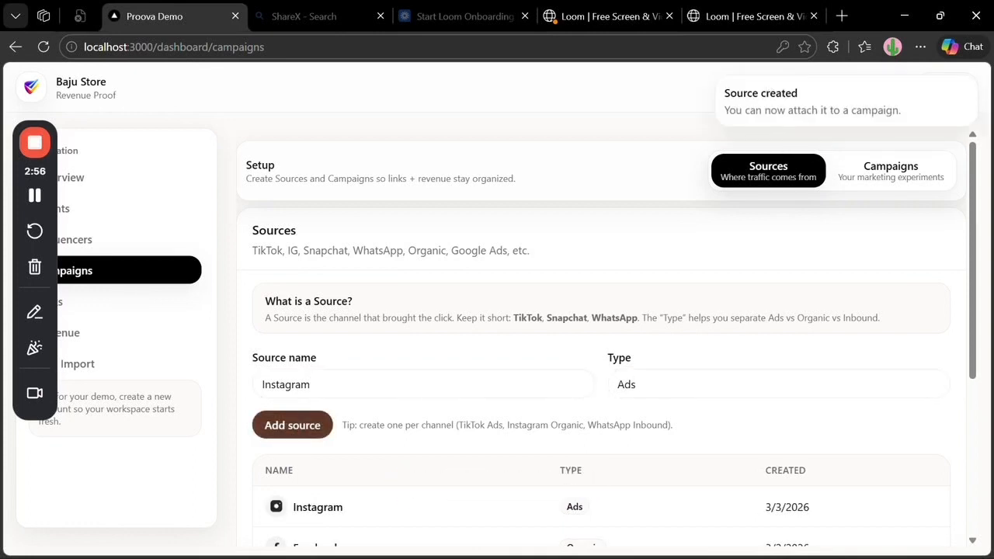
left_click_drag(971, 366, 985, 486)
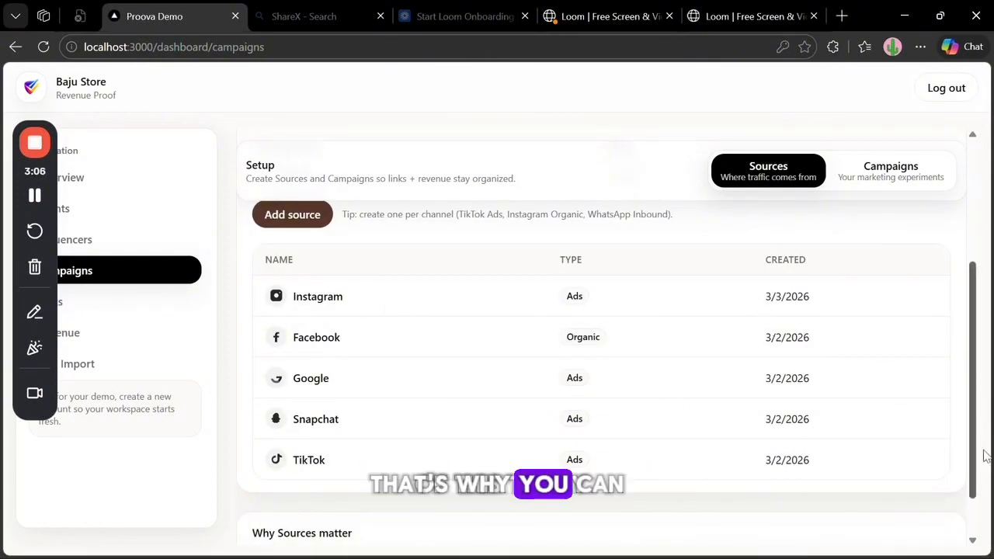
- Open the campaign setup form and replace the default campaign name with Halloween
left_click_drag(965, 337, 937, 265)
left_click(890, 182)
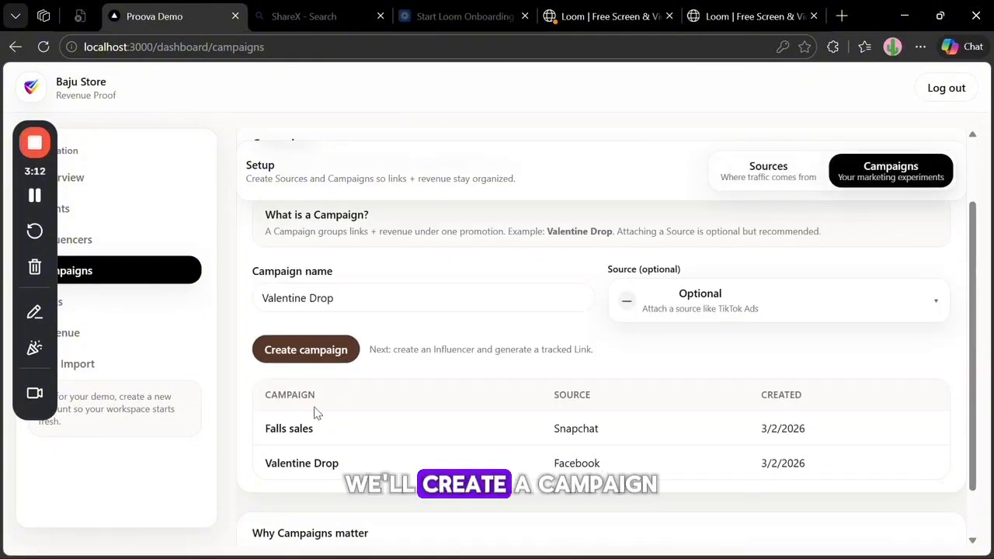
left_click(311, 297)
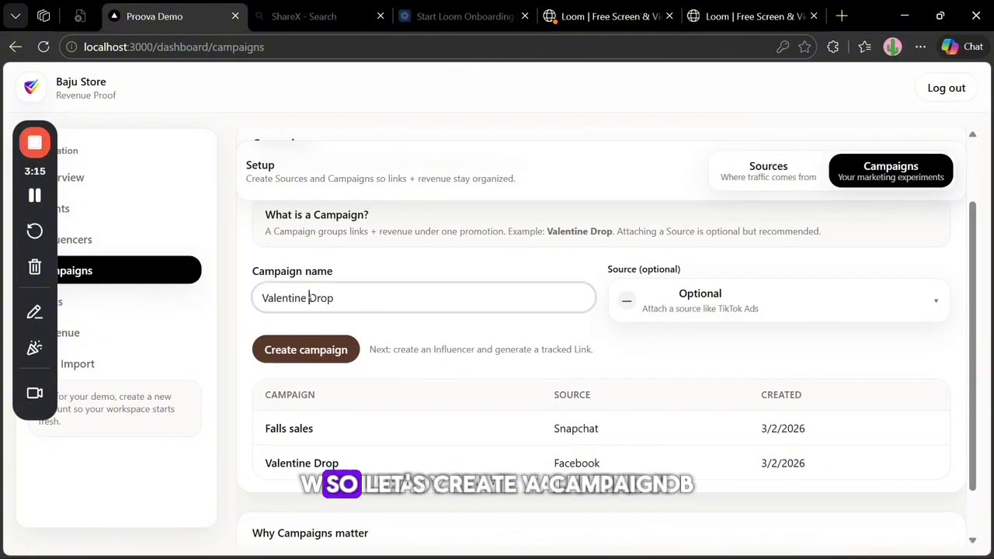
key("BackSpace")
key("BackSpace")
key("BackSpace")
key("BackSpace")
key("BackSpace")
key("BackSpace")
key("BackSpace")
key("BackSpace")
key("BackSpace")
key("BackSpace")
key("BackSpace")
key("BackSpace")
key("BackSpace")
key("BackSpace")
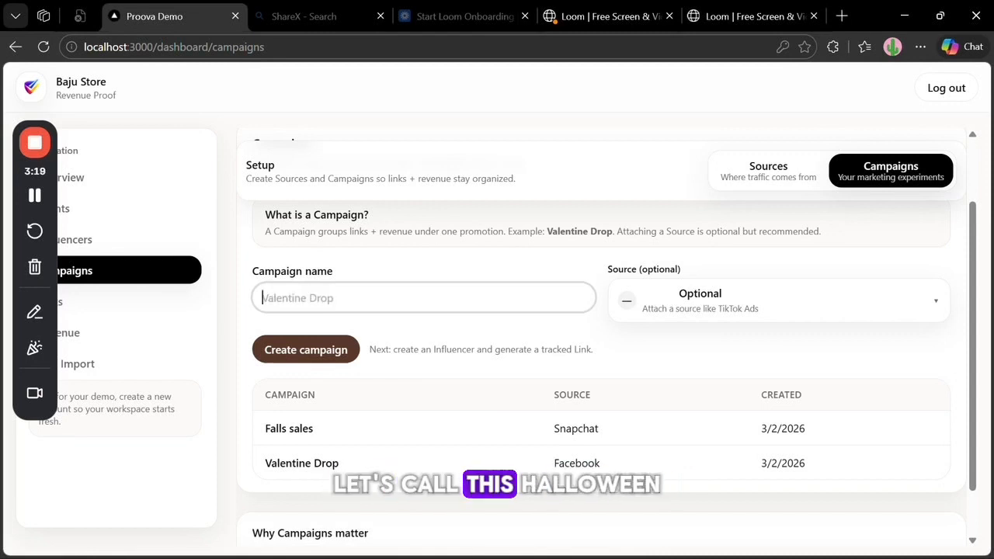
type("Halloween")
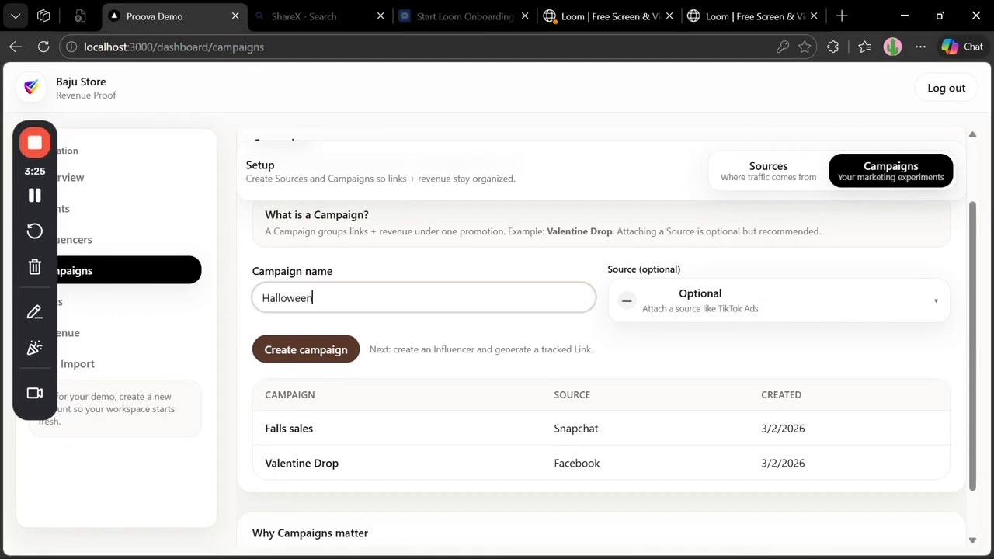
- Attach the Instagram source to the Halloween campaign and create the campaign
left_click(696, 301)
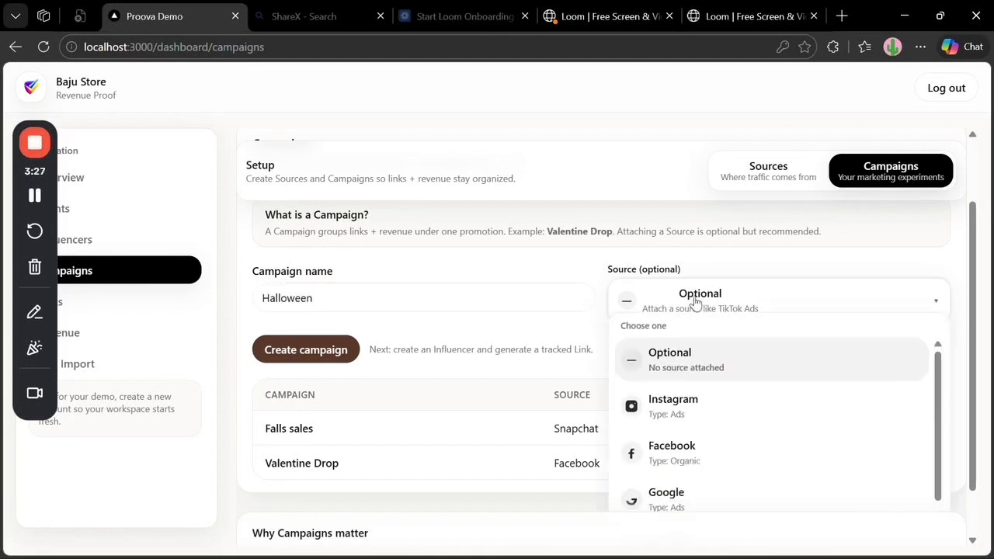
left_click(667, 412)
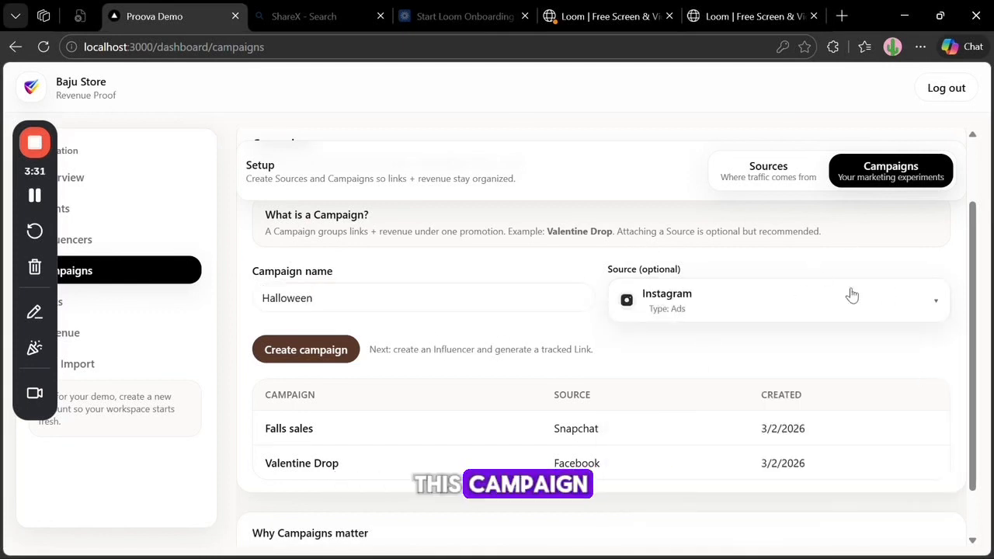
left_click(333, 350)
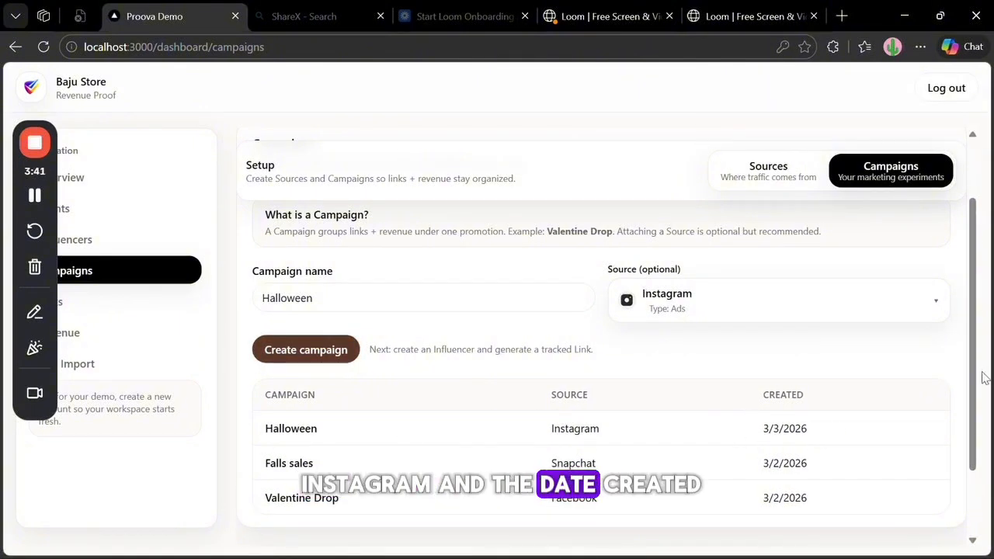
left_click_drag(974, 432, 969, 372)
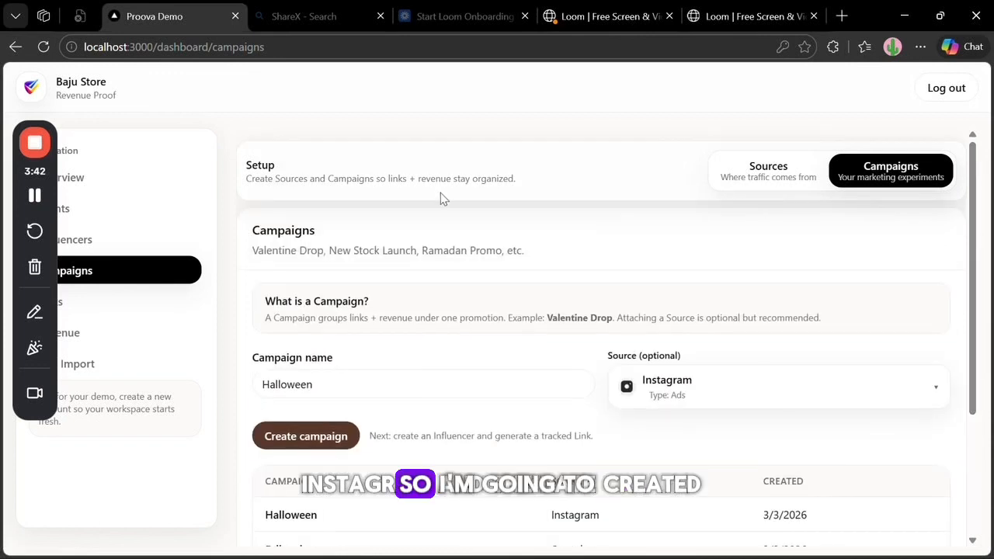
- Open the influencers page and replace the default name in the creation form with the new influencer's full name
left_click(78, 248)
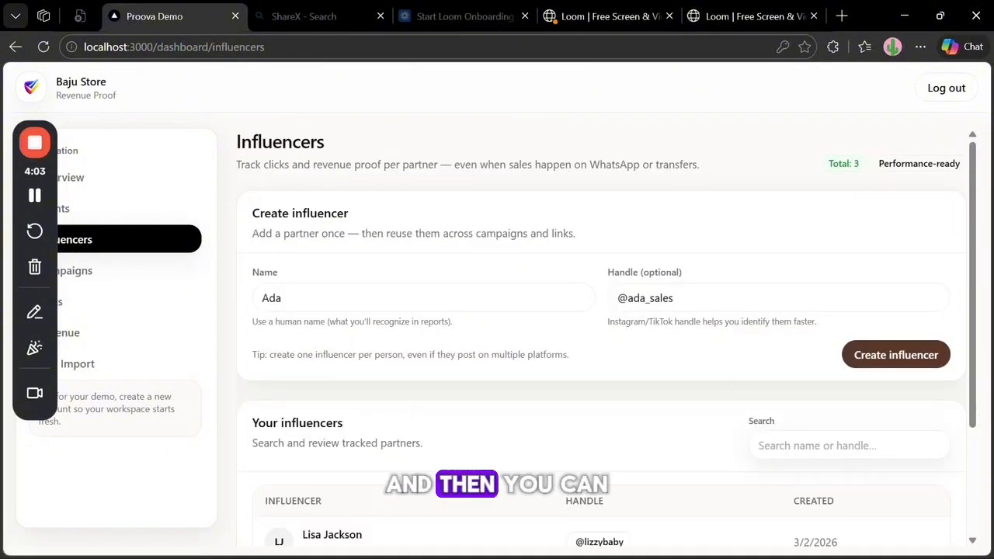
left_click(373, 298)
key("BackSpace")
key("BackSpace")
key("BackSpace")
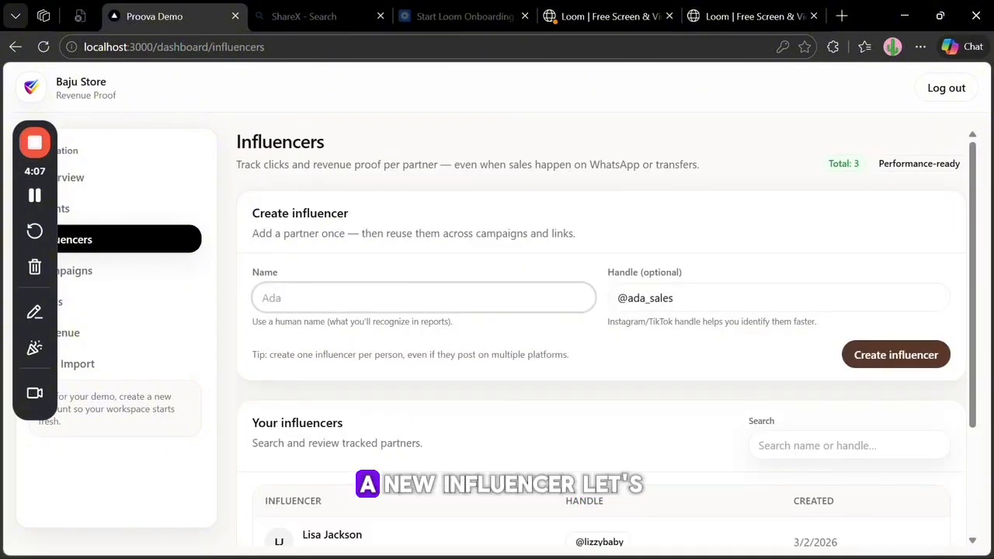
type("Dave")
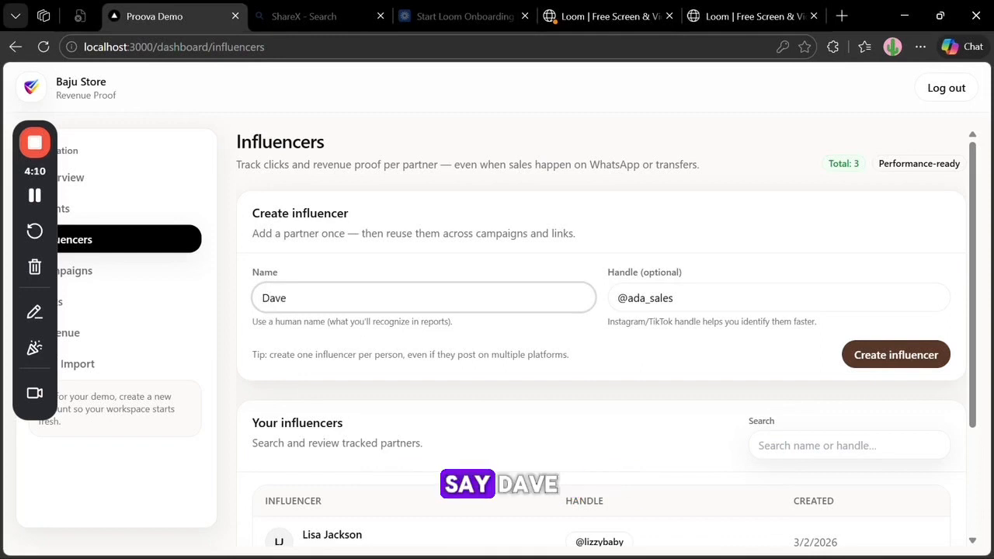
type(" g")
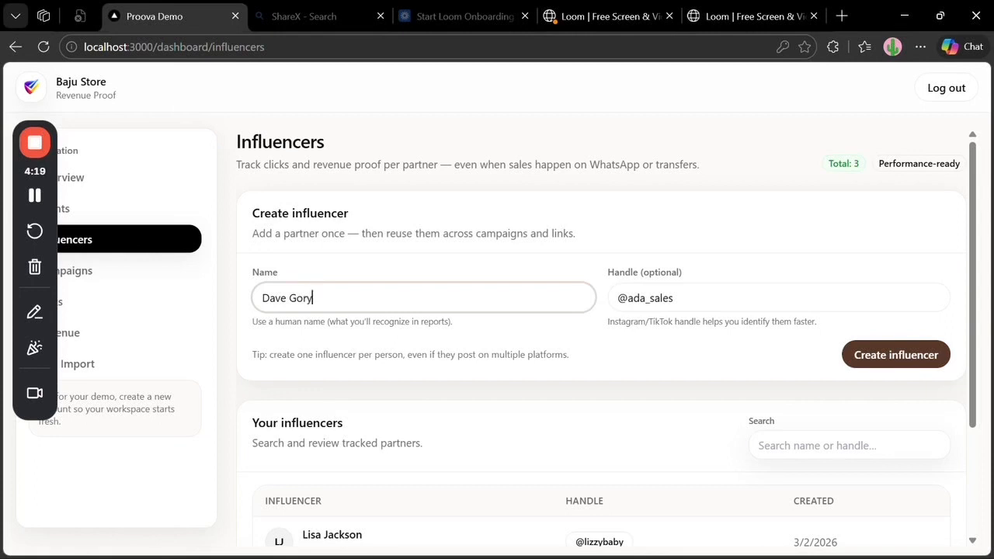
- Replace the default handle with the influencer's social media handle, create the influencer and review the influencer list
left_click(675, 298)
key("BackSpace")
key("BackSpace")
key("BackSpace")
key("BackSpace")
key("BackSpace")
key("BackSpace")
key("BackSpace")
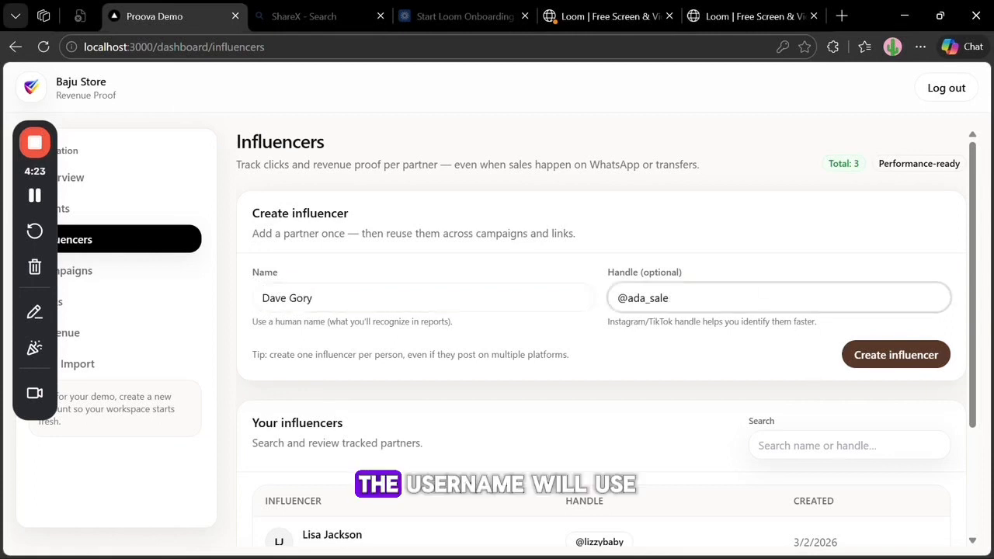
type("davegory")
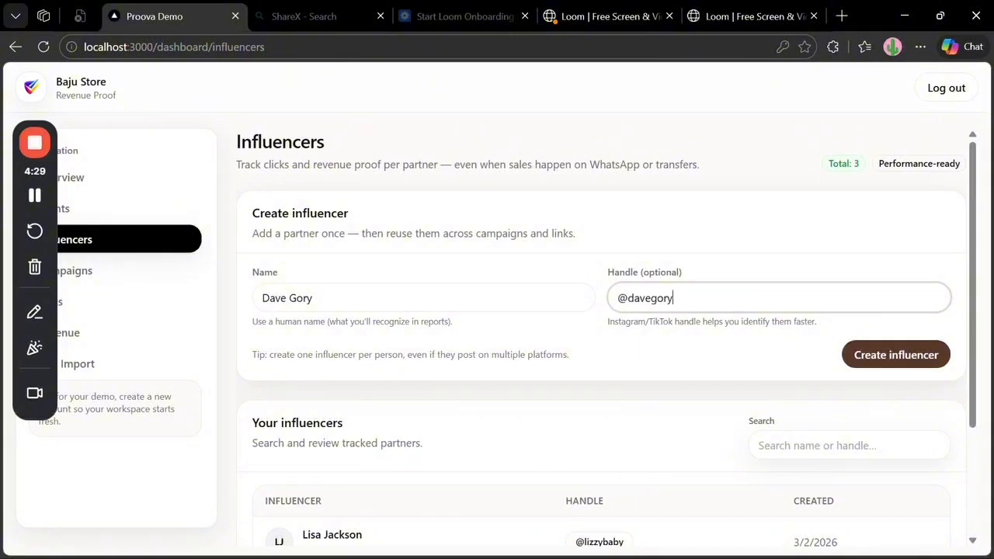
type("fitness")
left_click(873, 355)
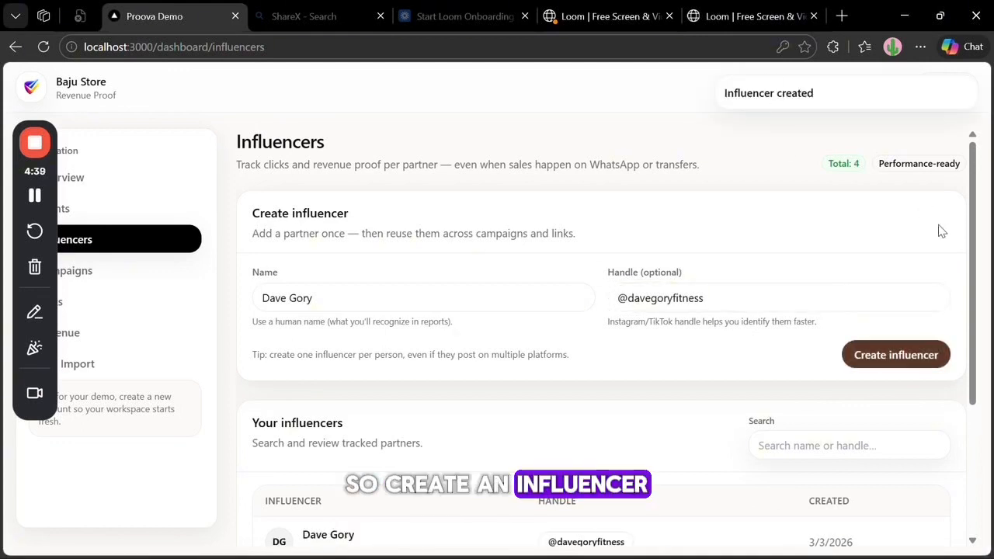
left_click_drag(976, 282, 976, 404)
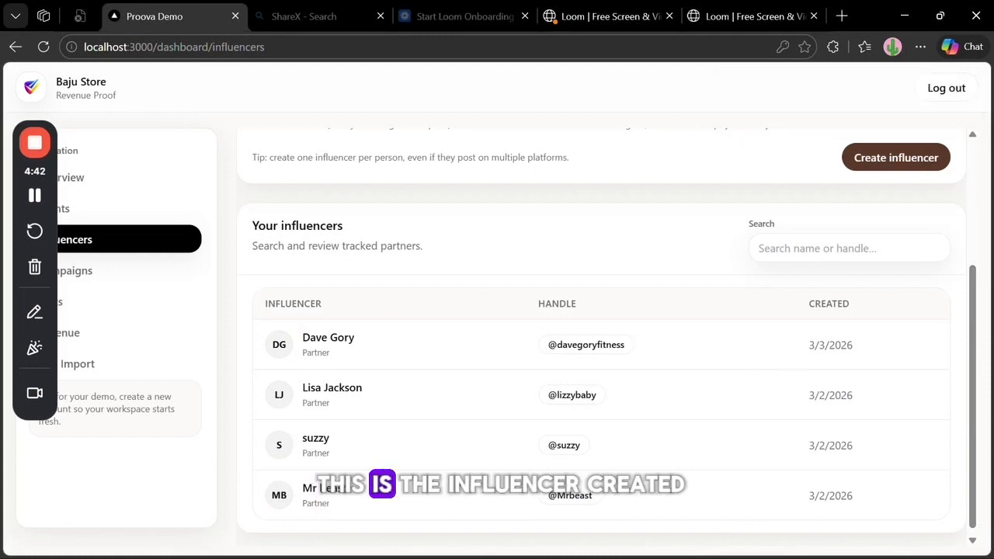
scroll(236, 124, "up", 3)
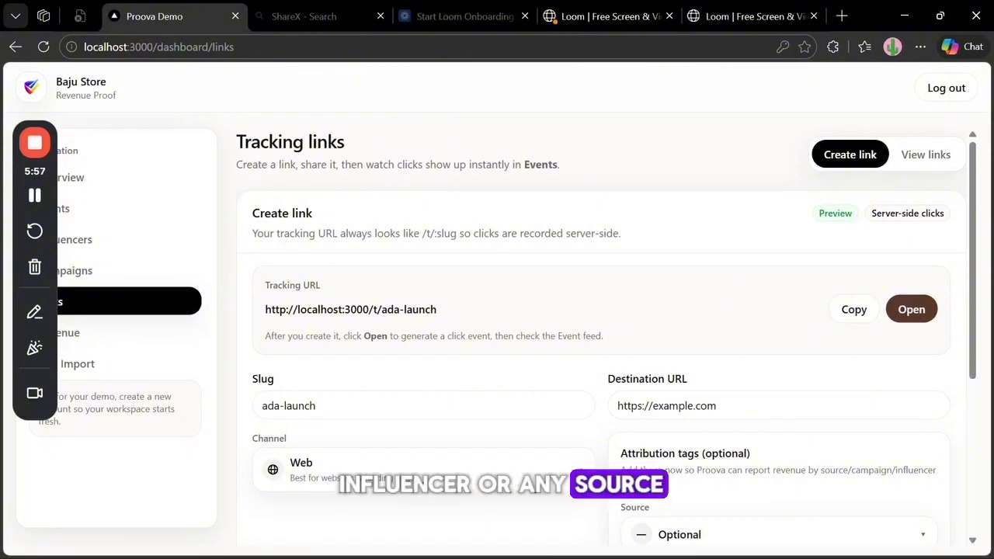
- Set the new tracking link's slug to halloween1
left_click(423, 406)
key("ctrl+a")
key("BackSpace")
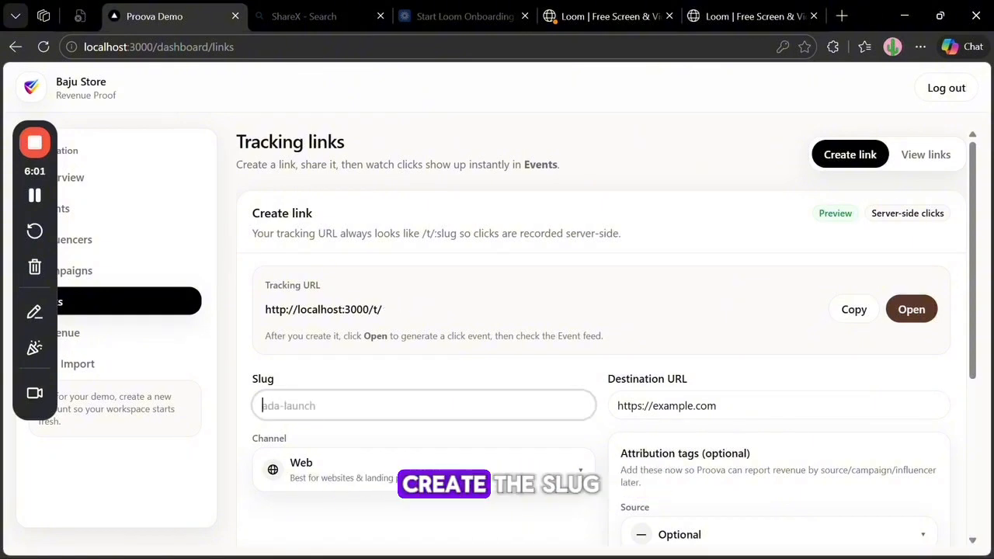
type("halloween1")
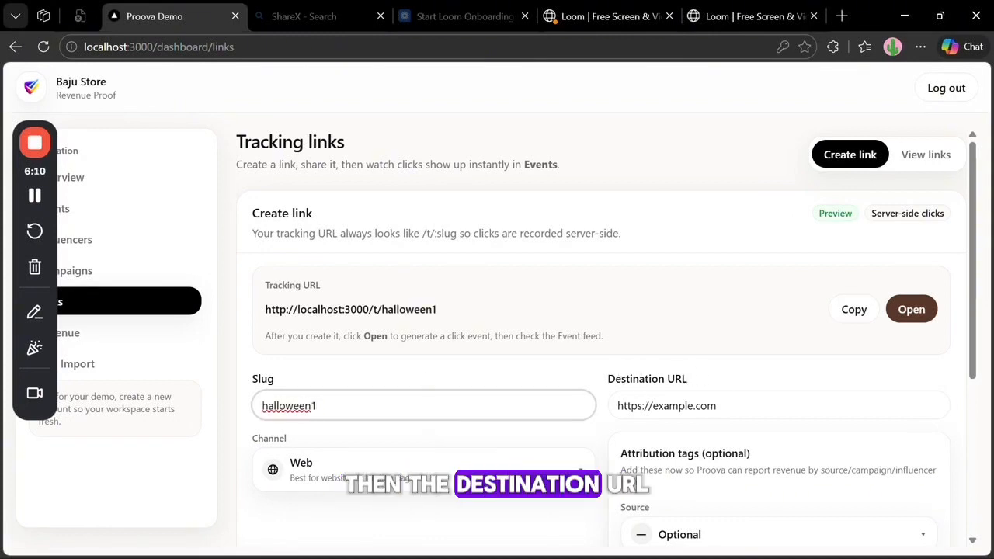
left_click(644, 401)
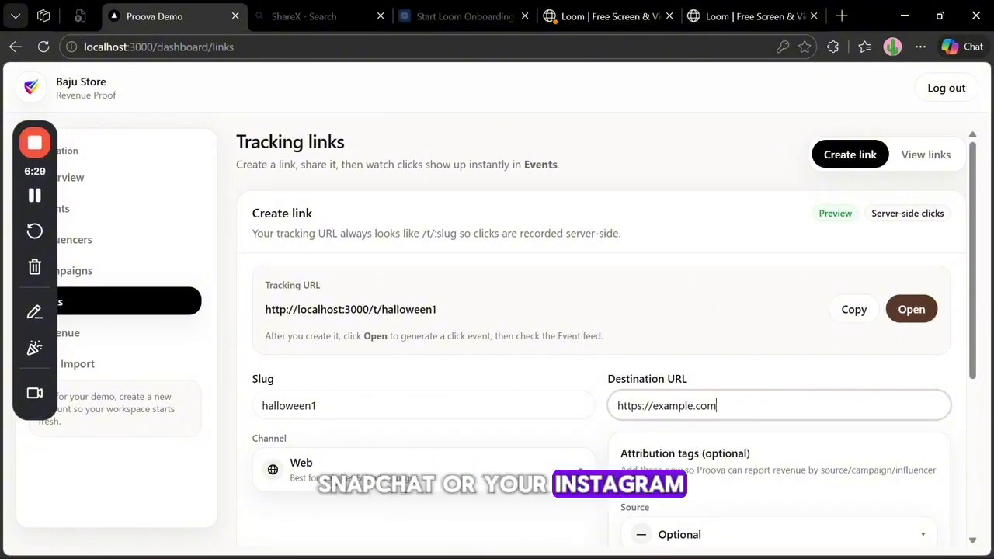
key("BackSpace")
key("BackSpace")
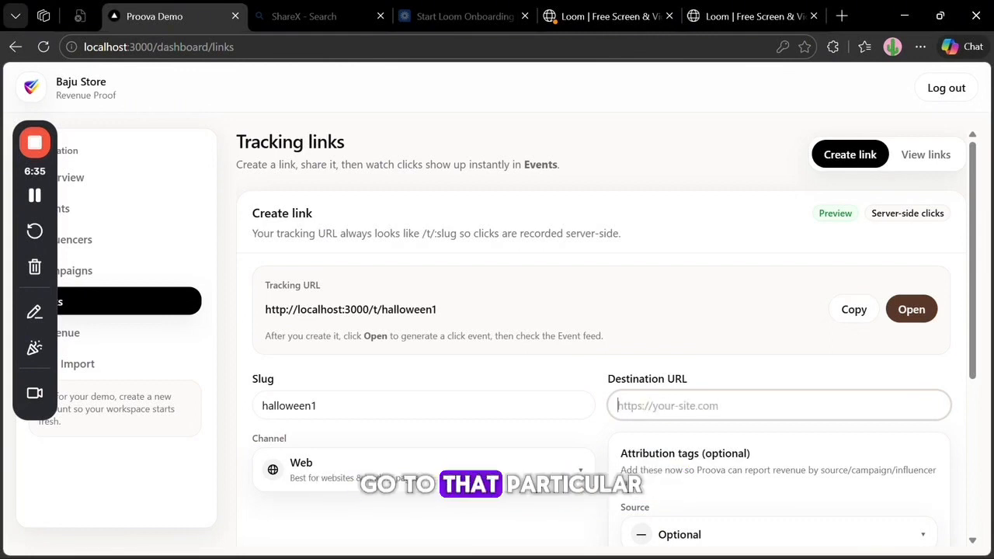
left_click(972, 48)
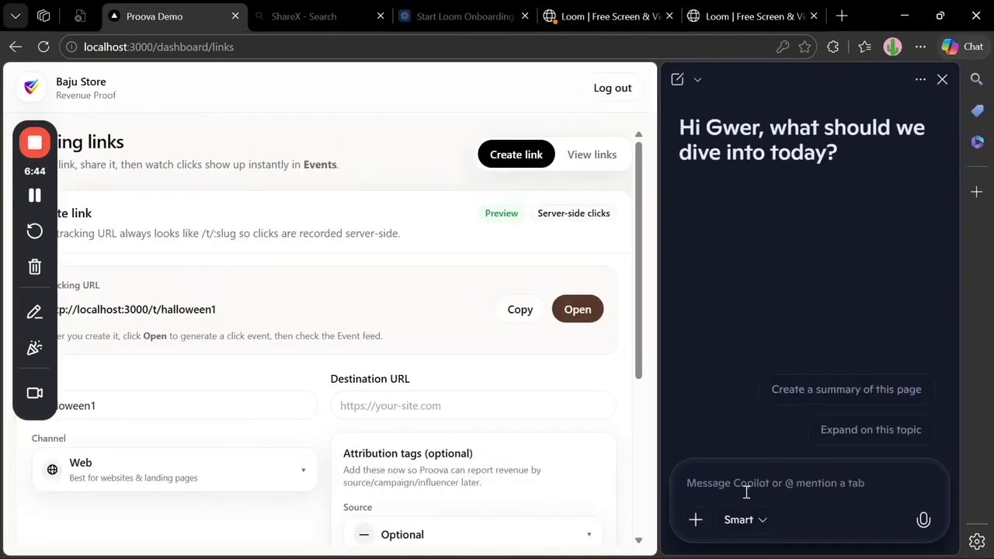
type("se")
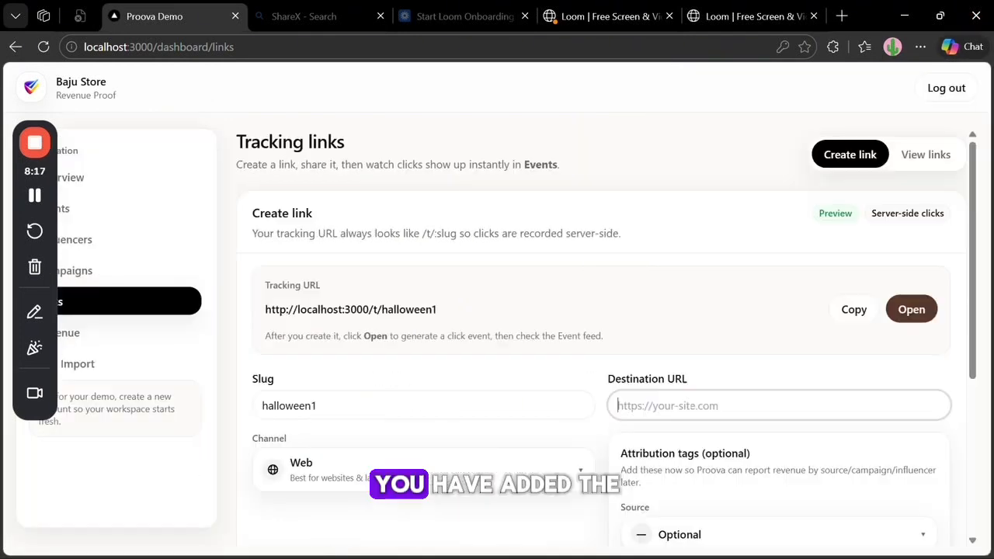
type("https://www.instagram.com/selenagomez/")
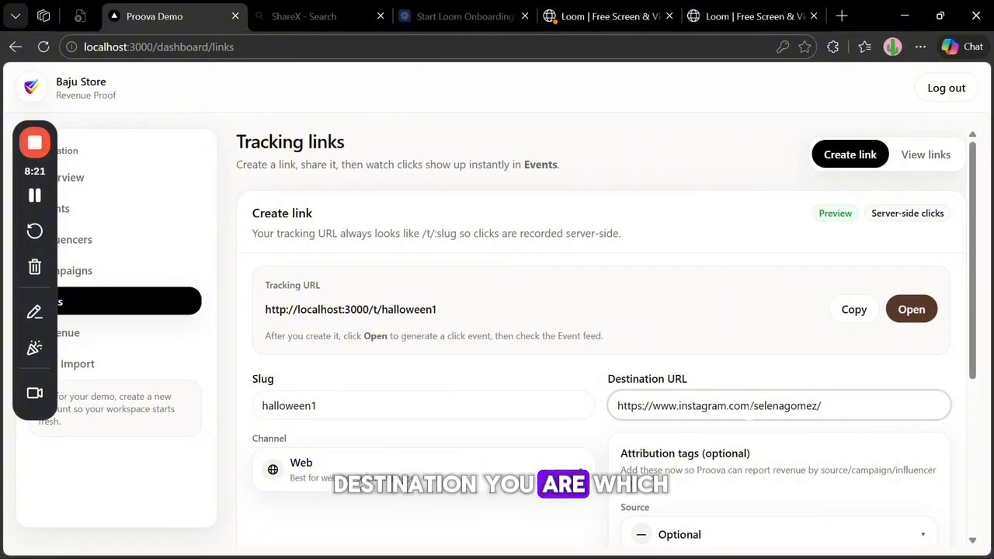
- Set the link's attribution source to Instagram and its campaign to Halloween
left_click_drag(973, 375, 958, 509)
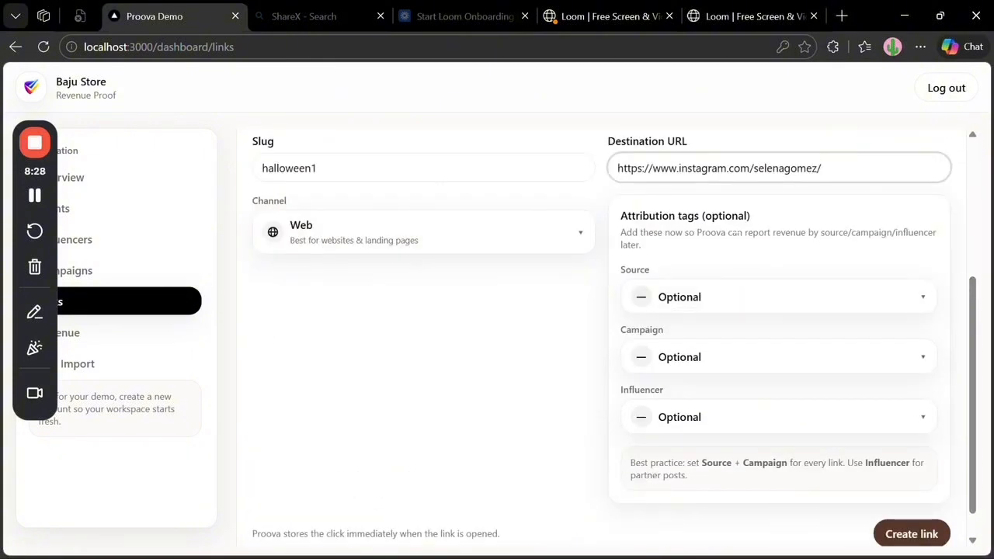
left_click(703, 295)
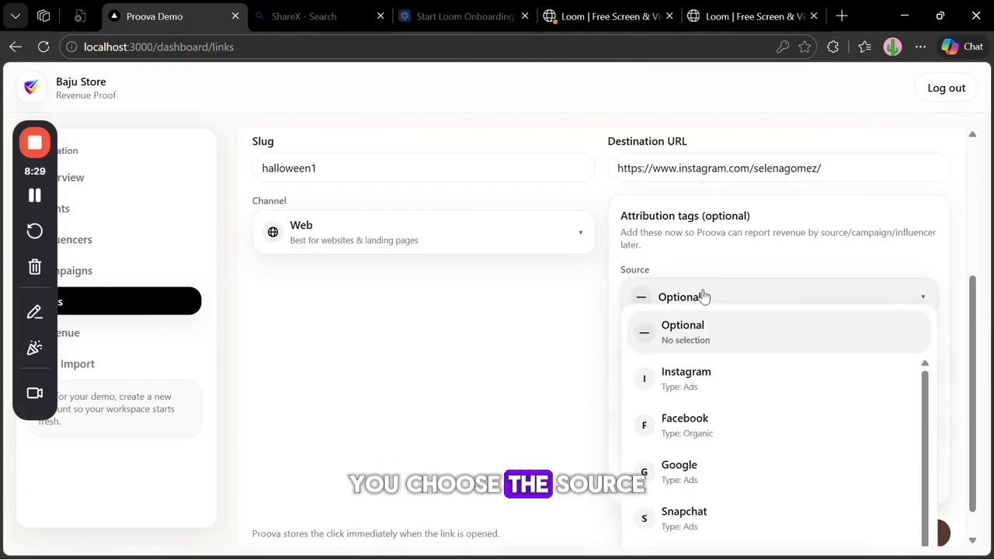
left_click(696, 395)
left_click(713, 380)
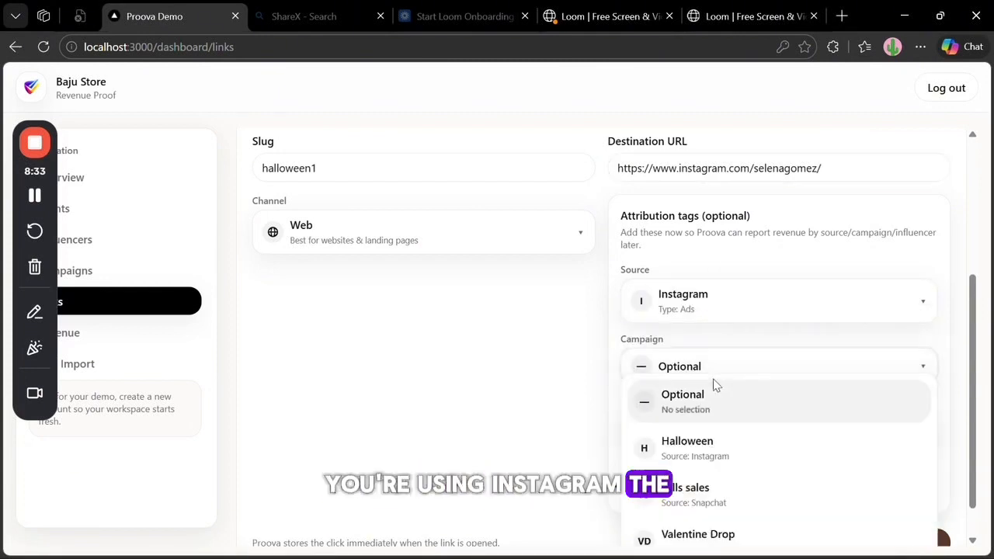
left_click(692, 452)
scroll(976, 382, "down", 1)
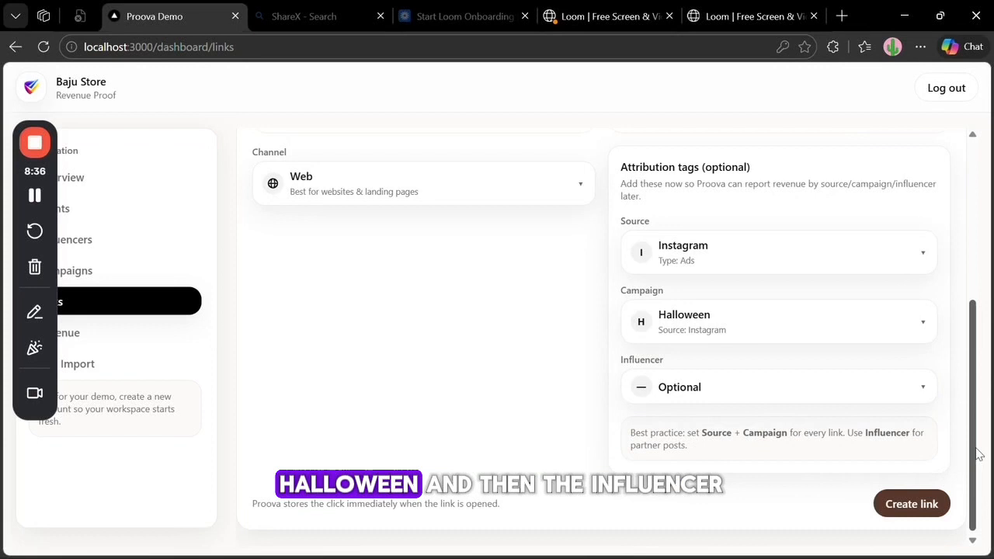
- Attribute the link to the newly added influencer and create the tracking link
left_click(705, 387)
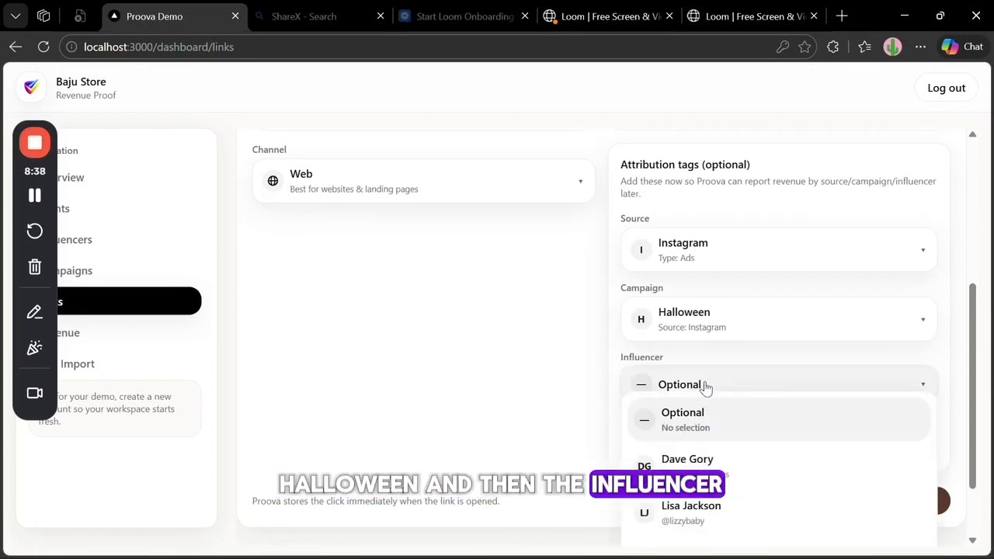
left_click(702, 470)
scroll(936, 466, "down", 1)
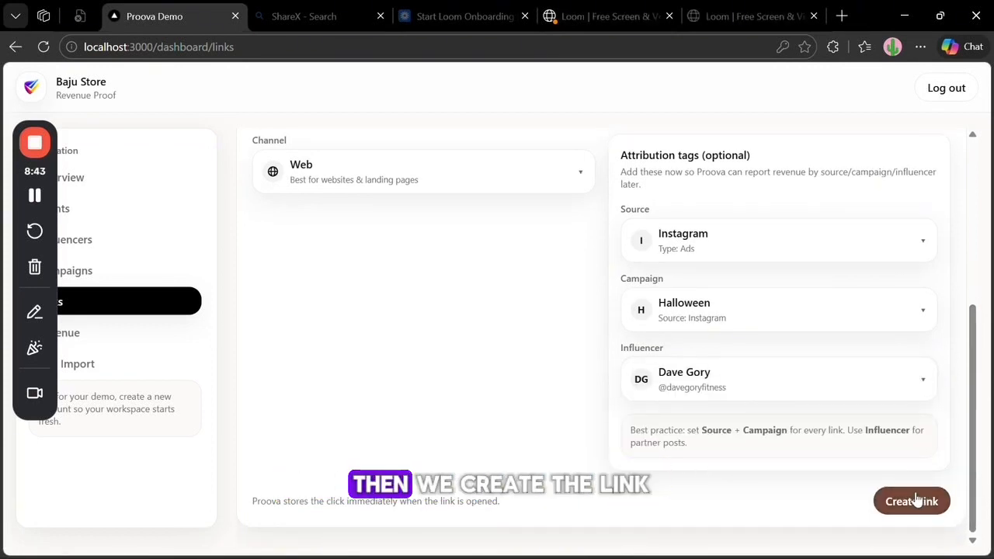
left_click(913, 499)
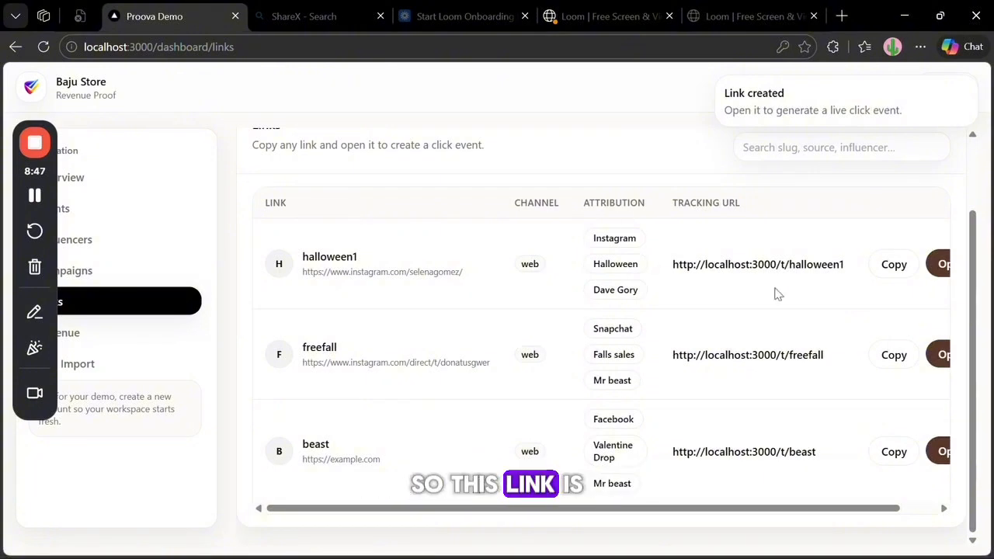
- Open the halloween1 tracking link twice to generate click events, returning to the links list each time
scroll(910, 500, "right", 2)
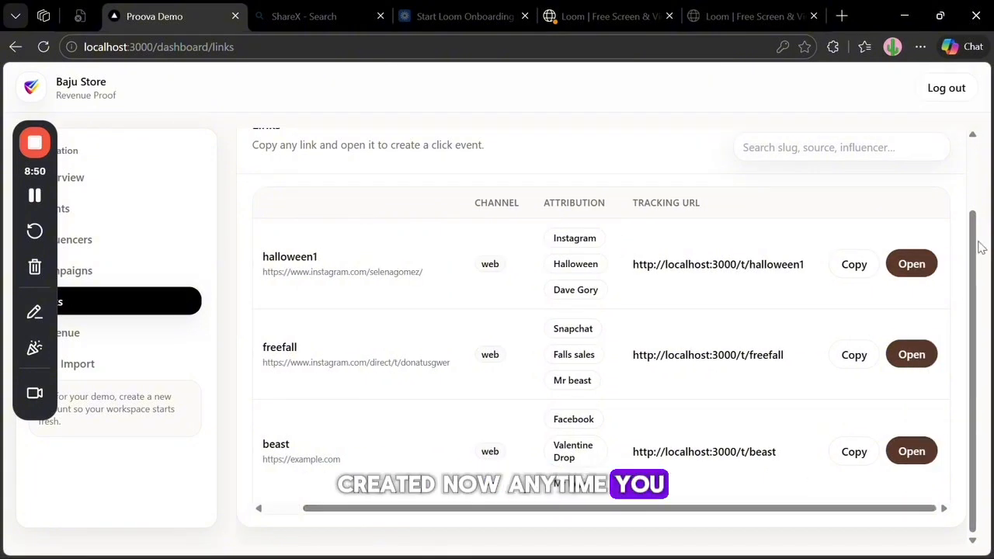
left_click(900, 264)
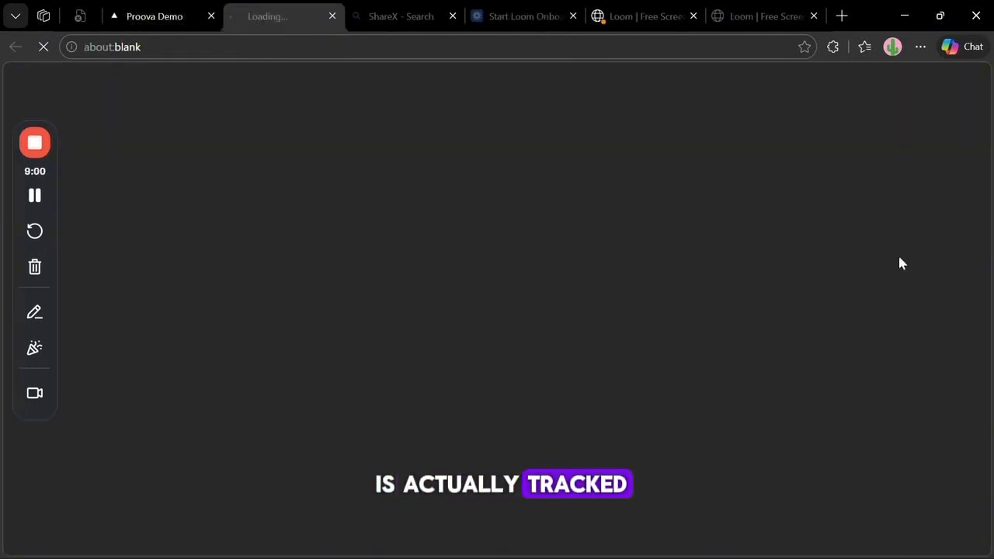
left_click(168, 16)
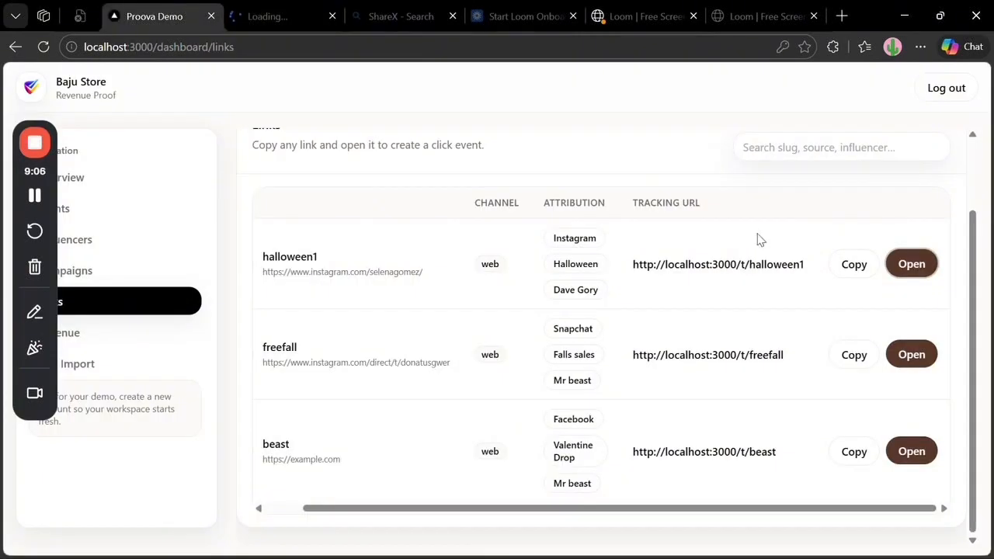
left_click(910, 264)
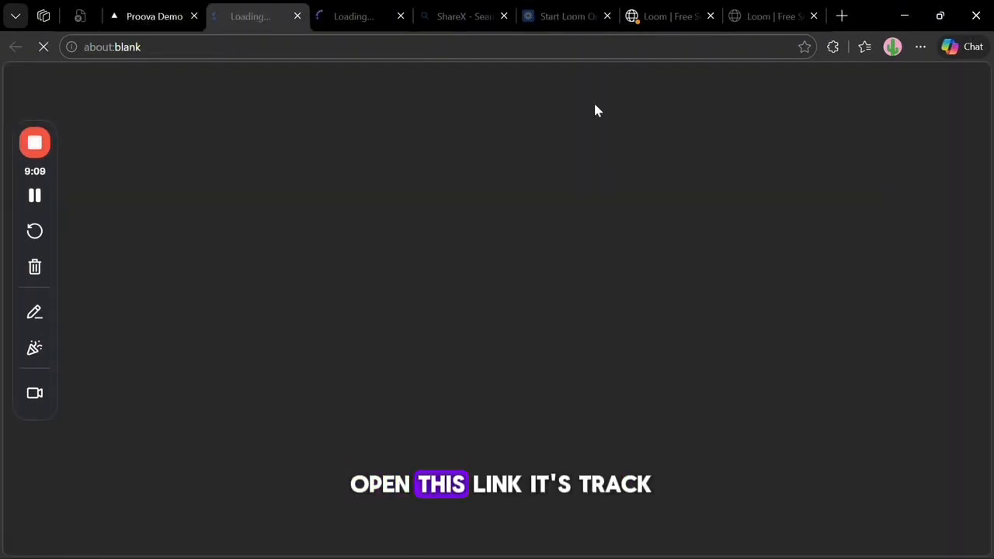
left_click(181, 20)
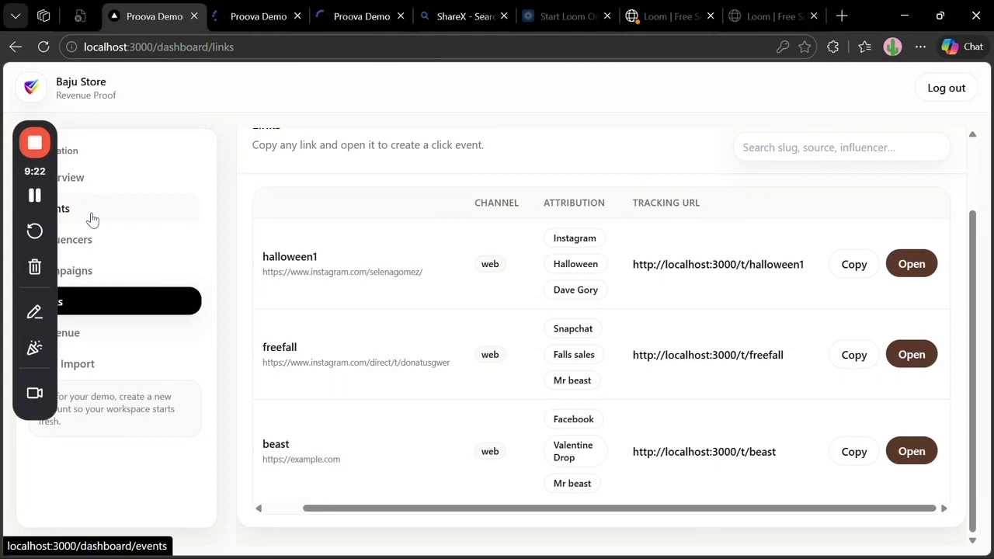
- Examine the event feed for recorded clicks and check the redirect page of the opened tracking link
left_click(92, 220)
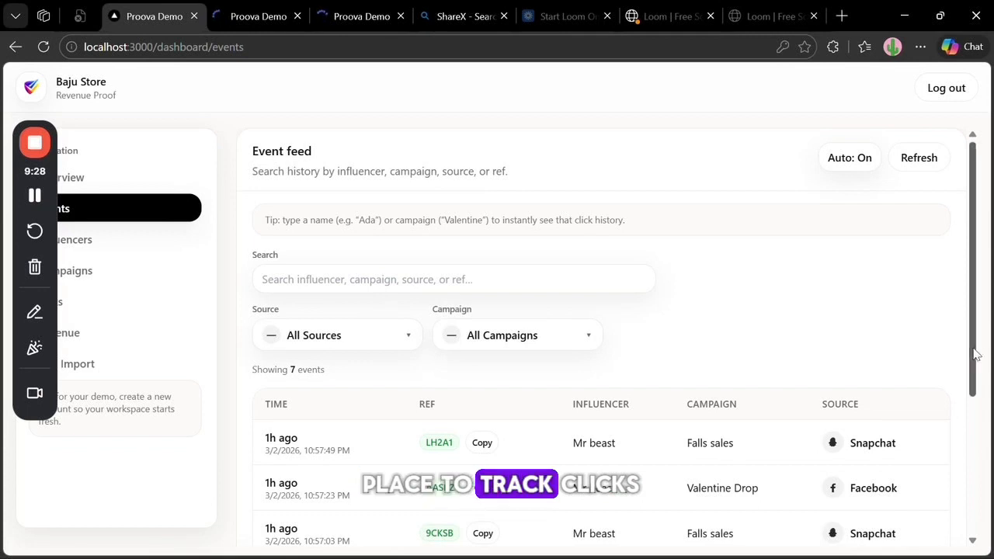
left_click_drag(976, 354, 983, 450)
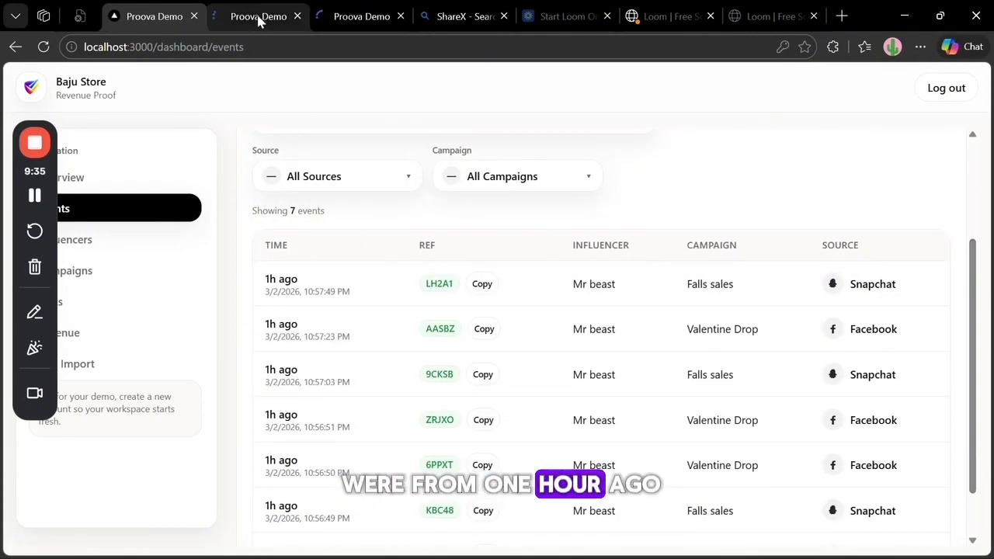
left_click(381, 20)
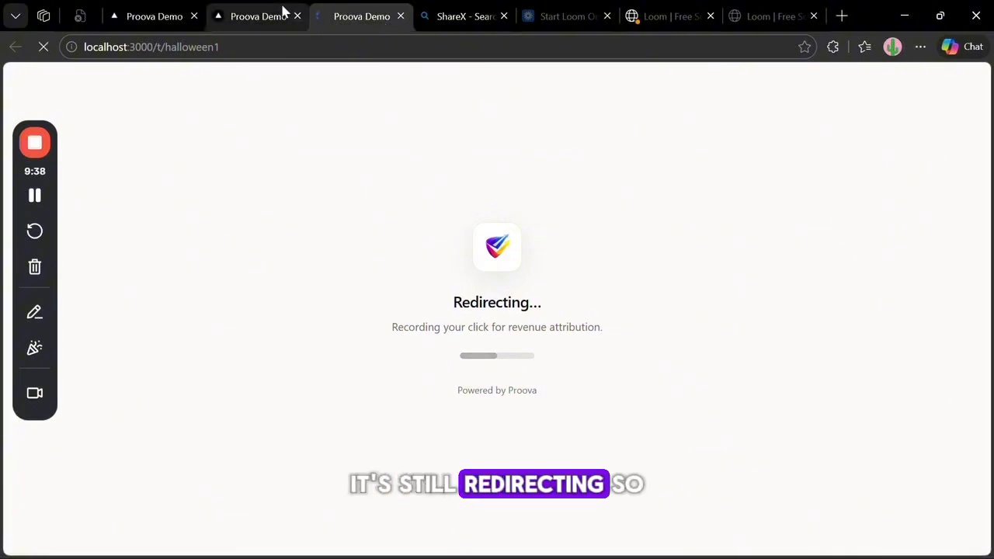
left_click(148, 17)
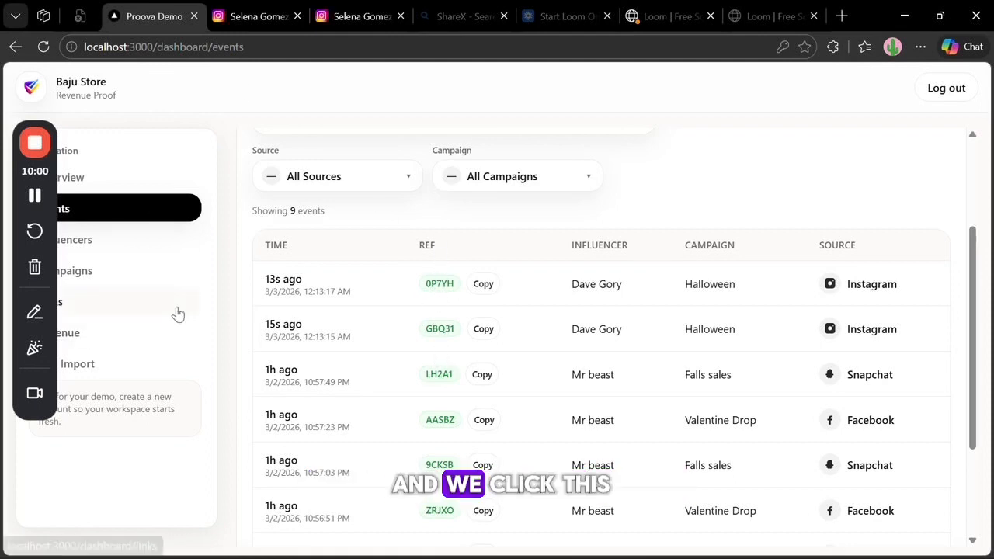
- Go back to the list of existing tracking links and open the halloween1 link once more
left_click(90, 309)
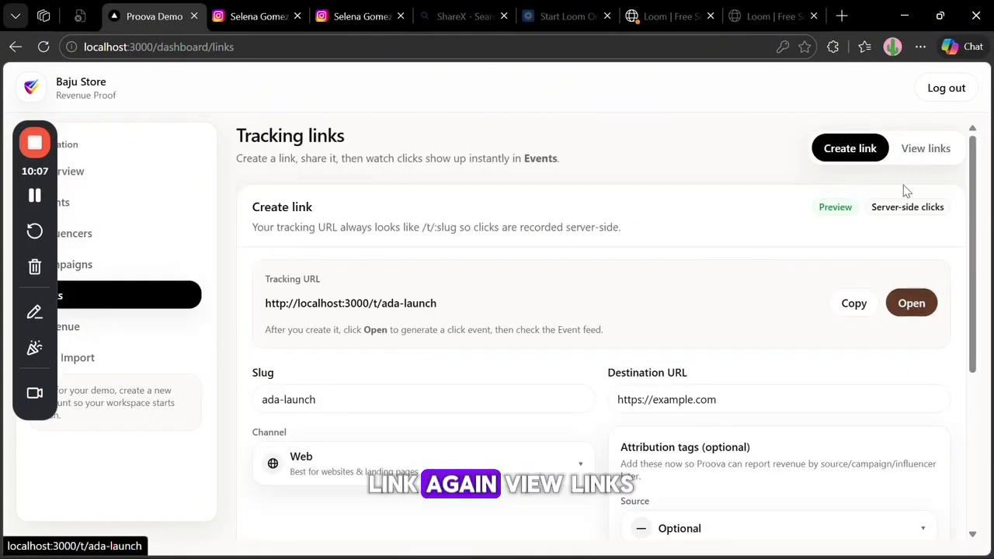
left_click(914, 158)
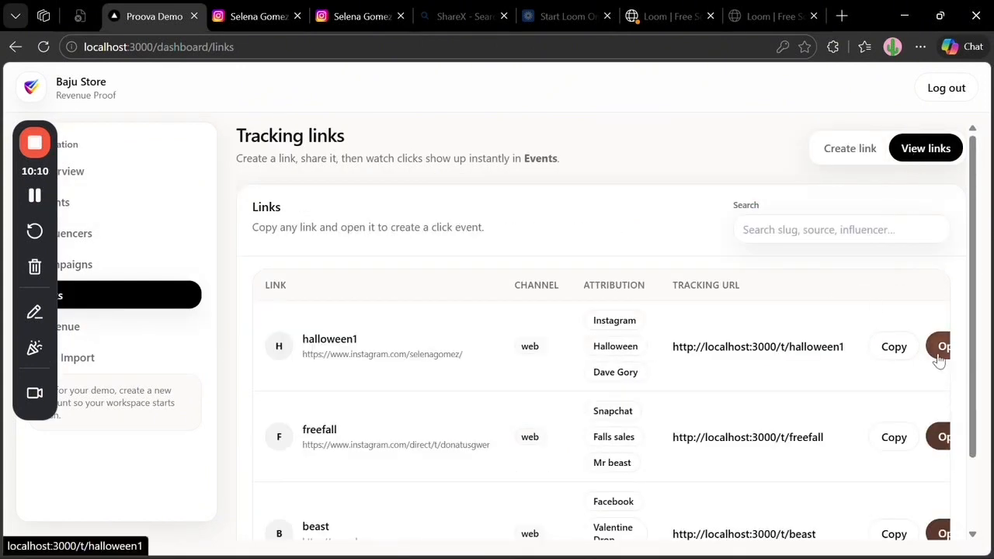
left_click(940, 354)
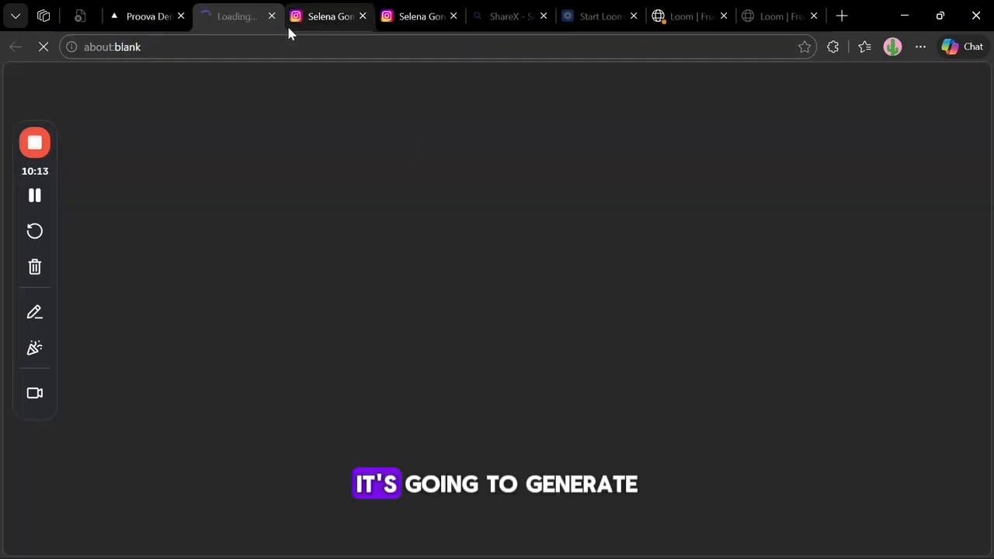
- Check the Instagram profile the link leads to, close the two earlier profile pages and return to the dashboard
left_click(307, 16)
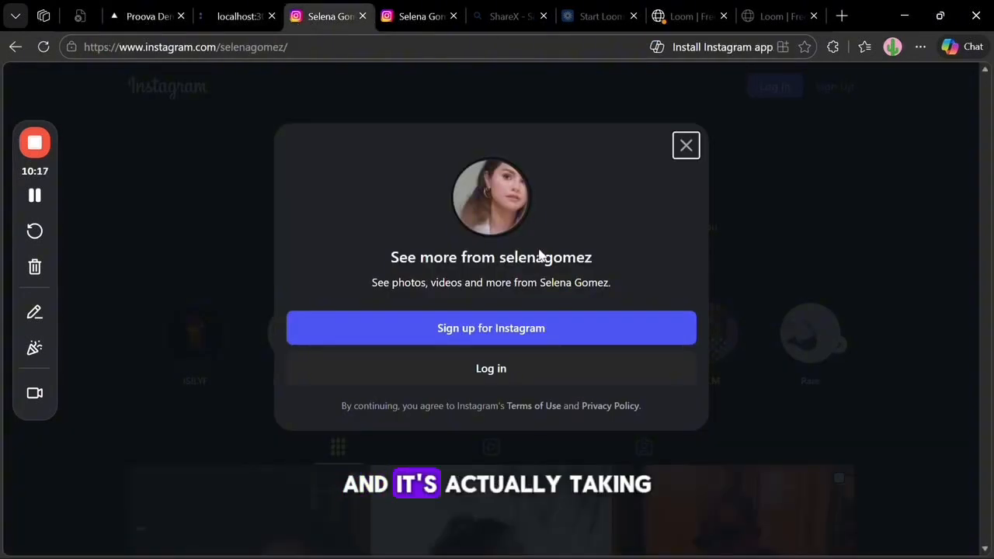
left_click(362, 16)
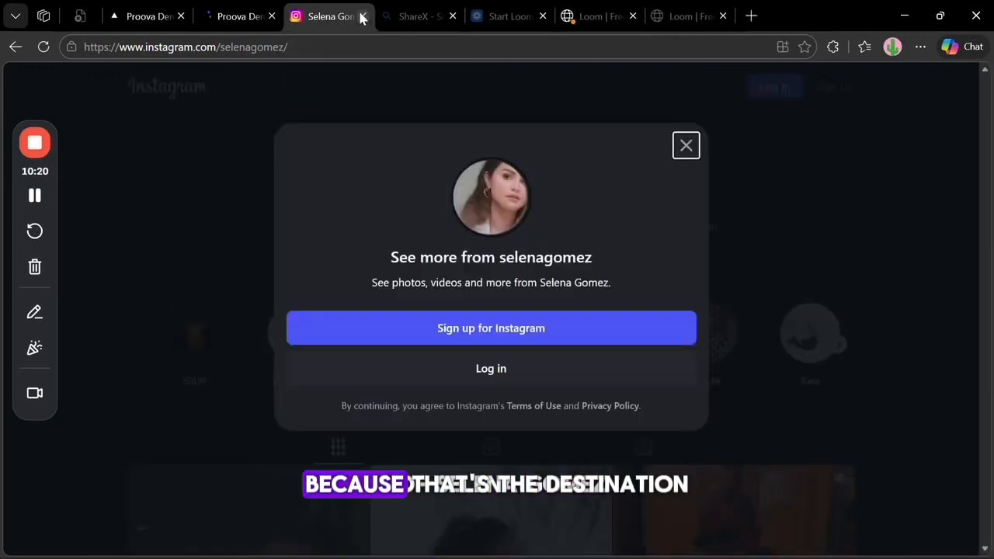
left_click(362, 18)
left_click(243, 12)
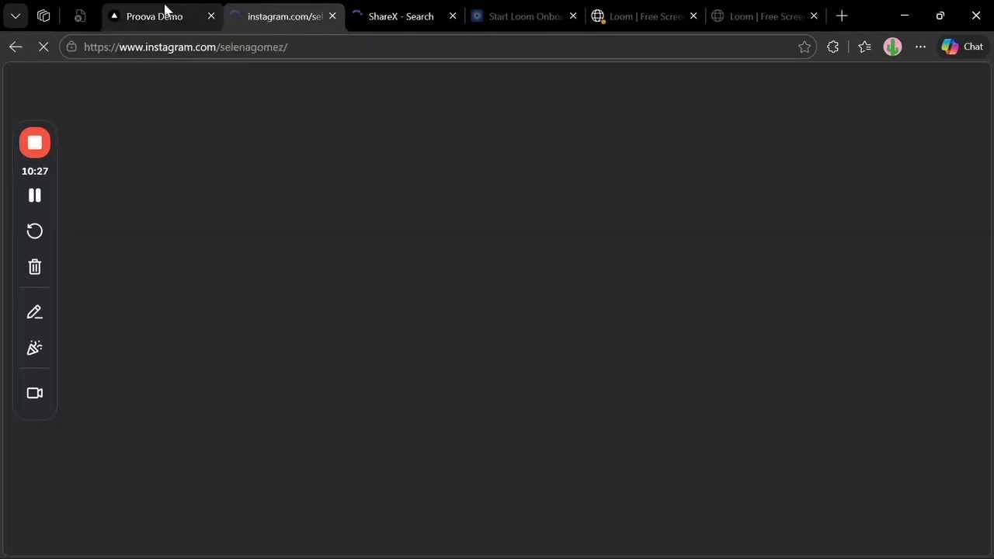
left_click(191, 15)
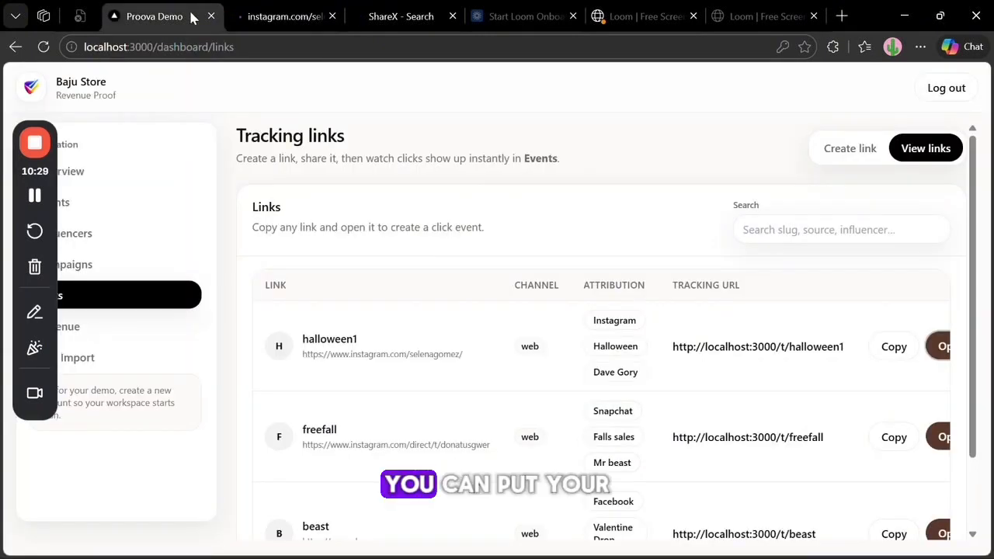
left_click(262, 16)
left_click(131, 16)
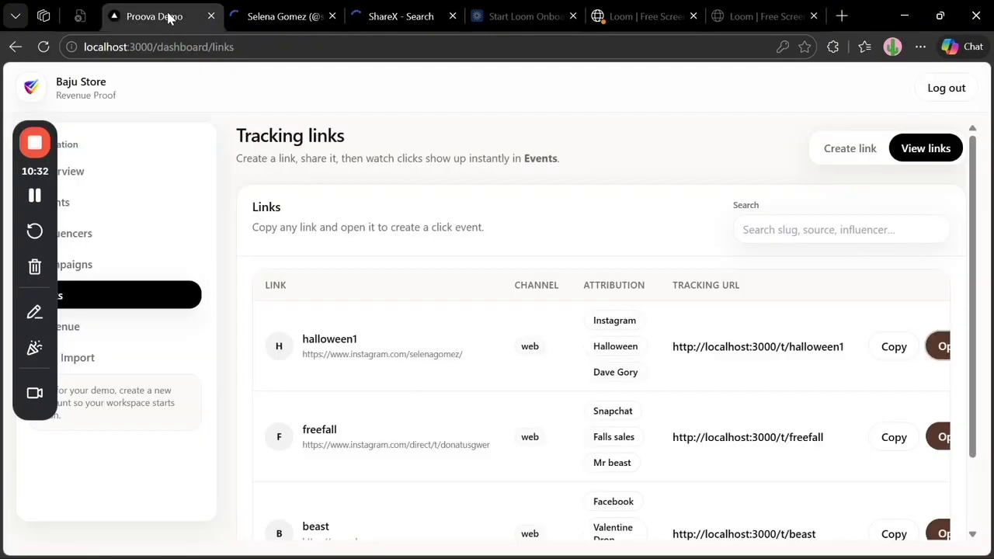
- Refresh the event feed and review the most recent clicks with their influencer, campaign and source
left_click(98, 202)
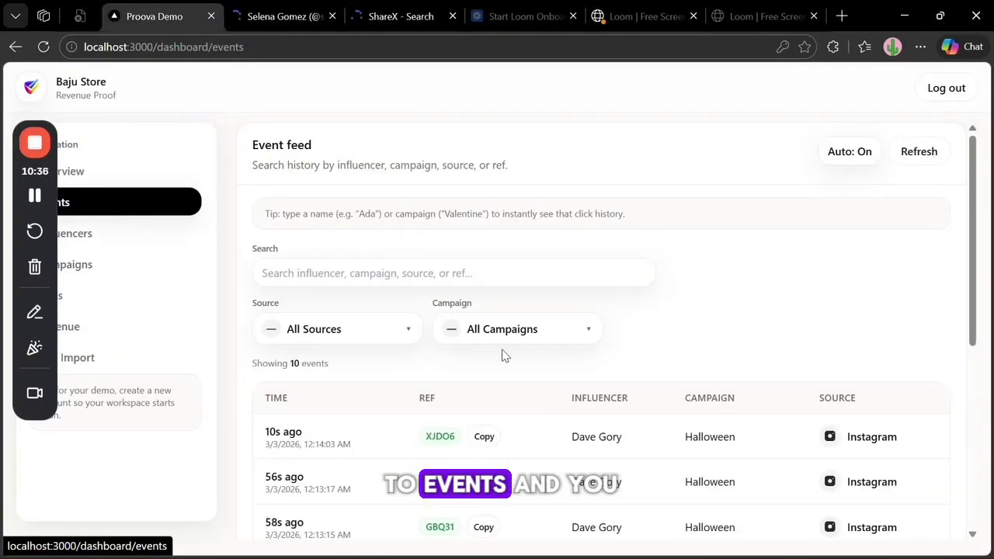
left_click(909, 158)
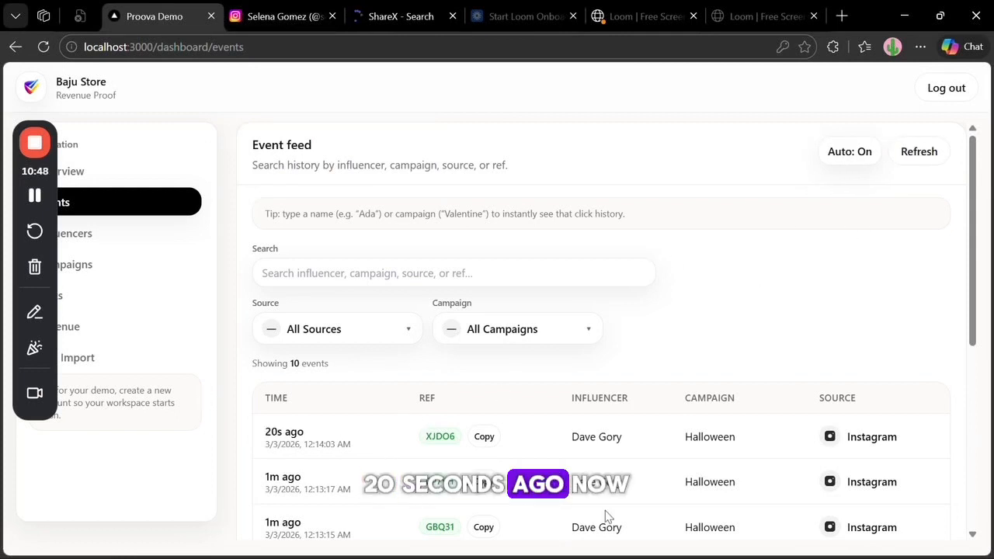
mouse_move(979, 310)
left_mouse_down()
mouse_move(979, 395)
mouse_move(971, 318)
left_mouse_up()
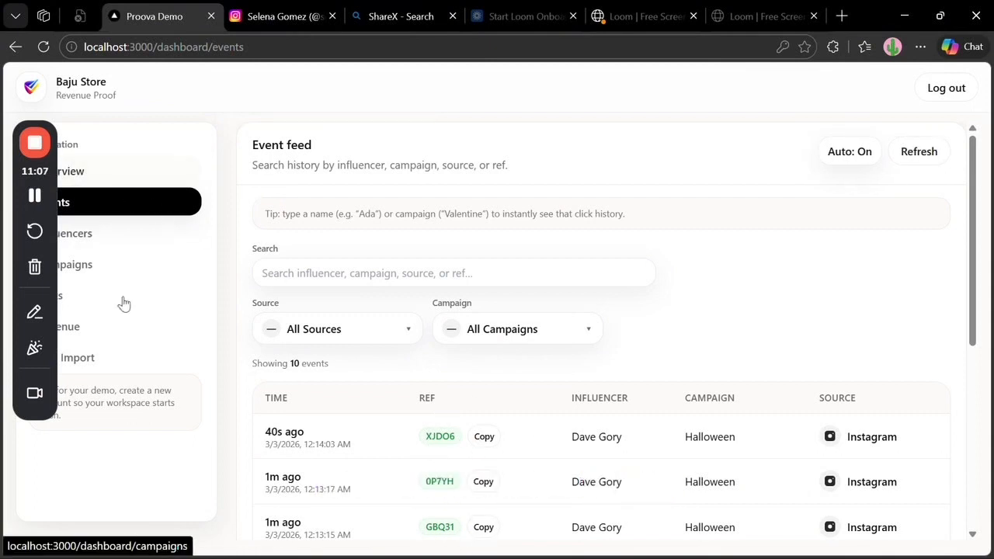
- Review the revenue totals on the overview dashboard and reopen the event feed
left_click(82, 364)
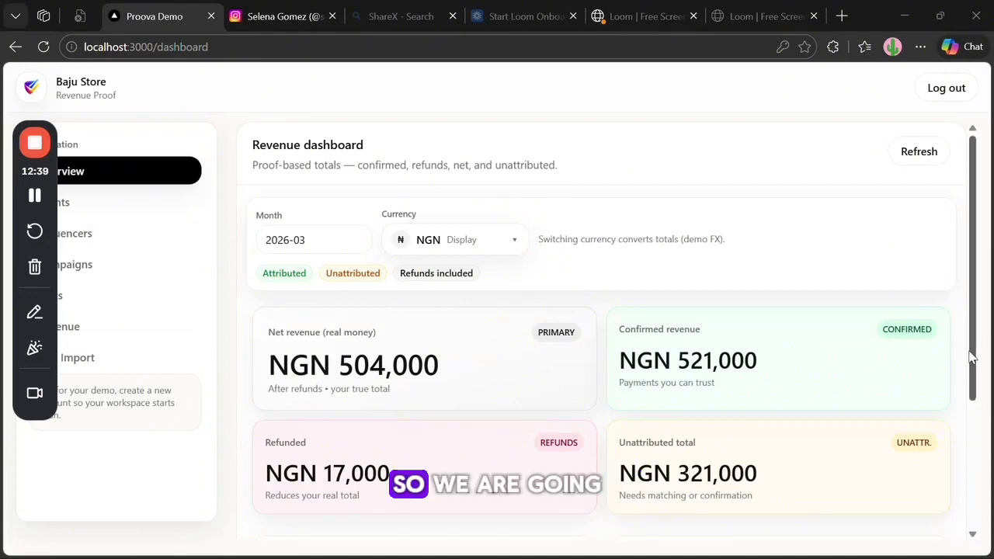
left_click_drag(972, 356, 956, 210)
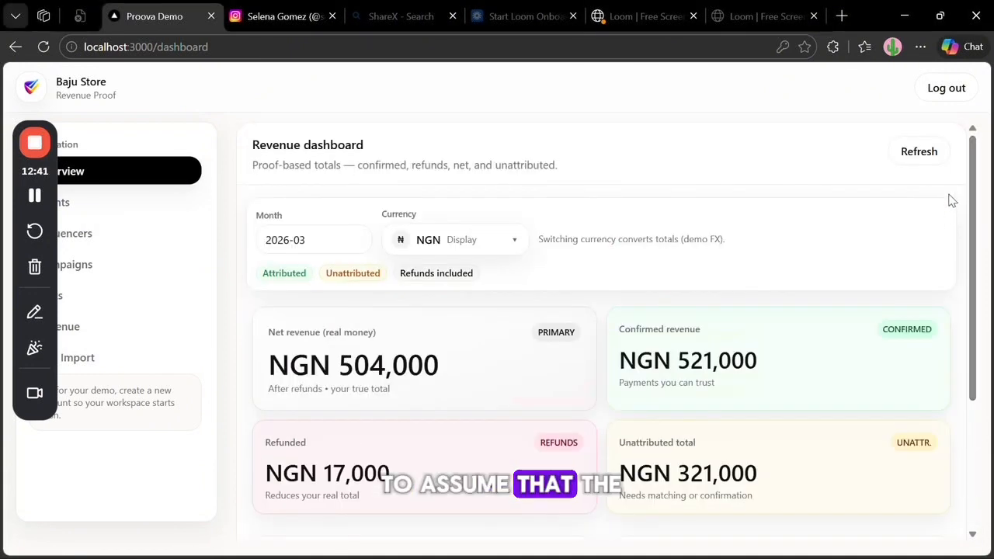
left_click(77, 203)
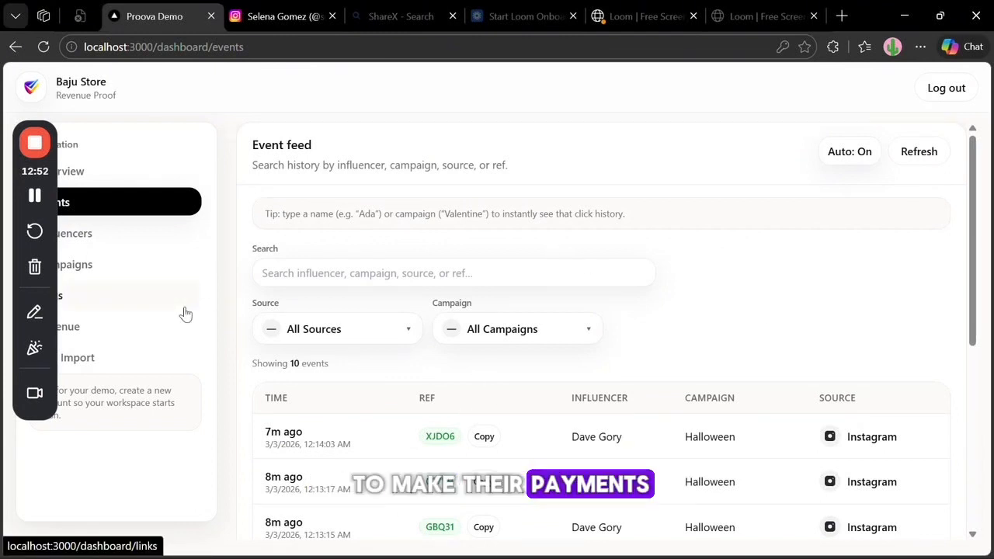
- Import the bank statement proova_demo_bank_halloween.csv through the offline CSV import and look over the import result
left_click(87, 360)
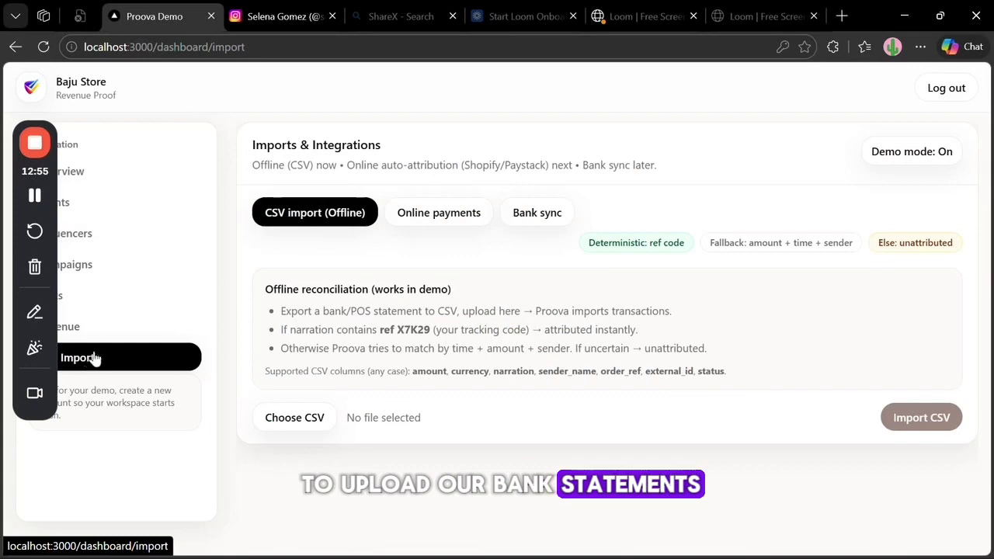
left_click(303, 423)
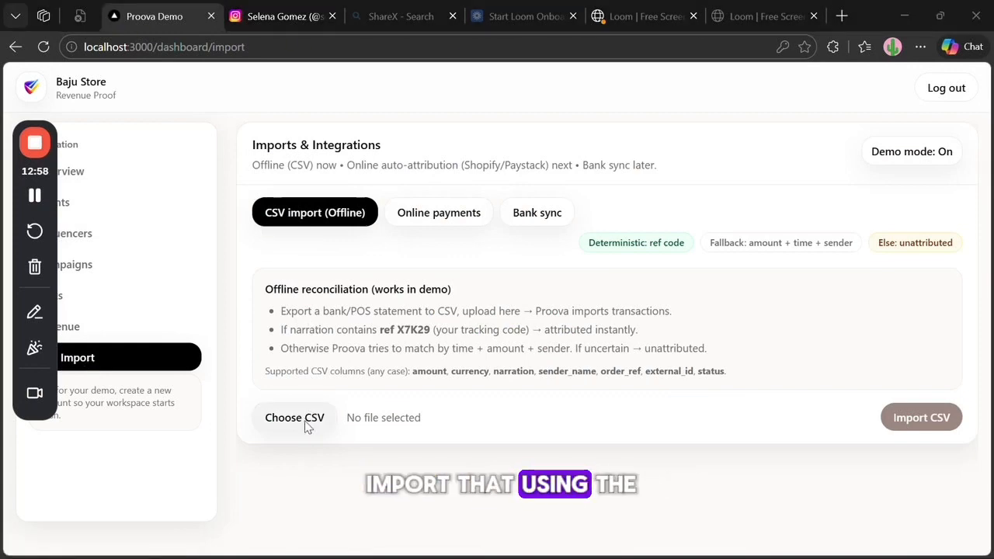
left_click(233, 142)
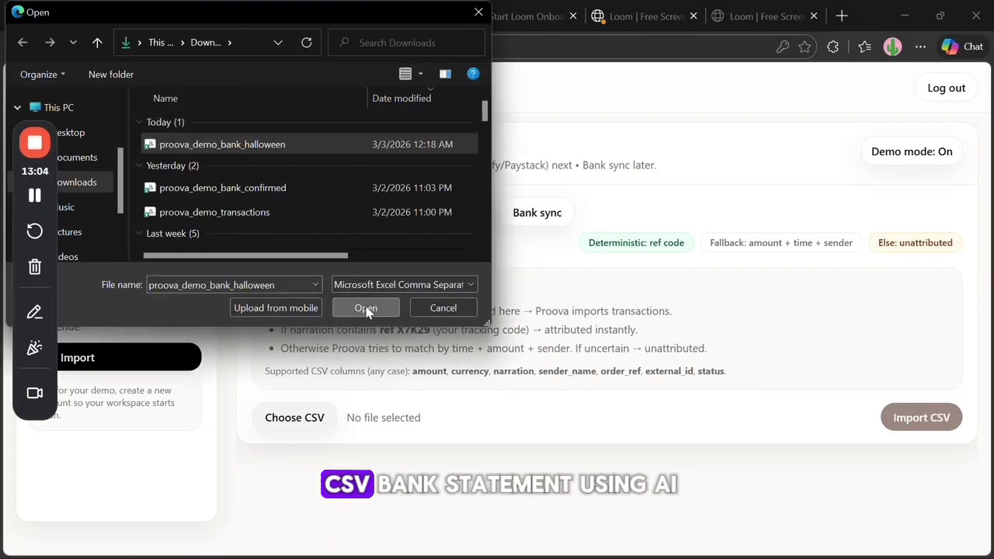
left_click(366, 308)
left_click(914, 418)
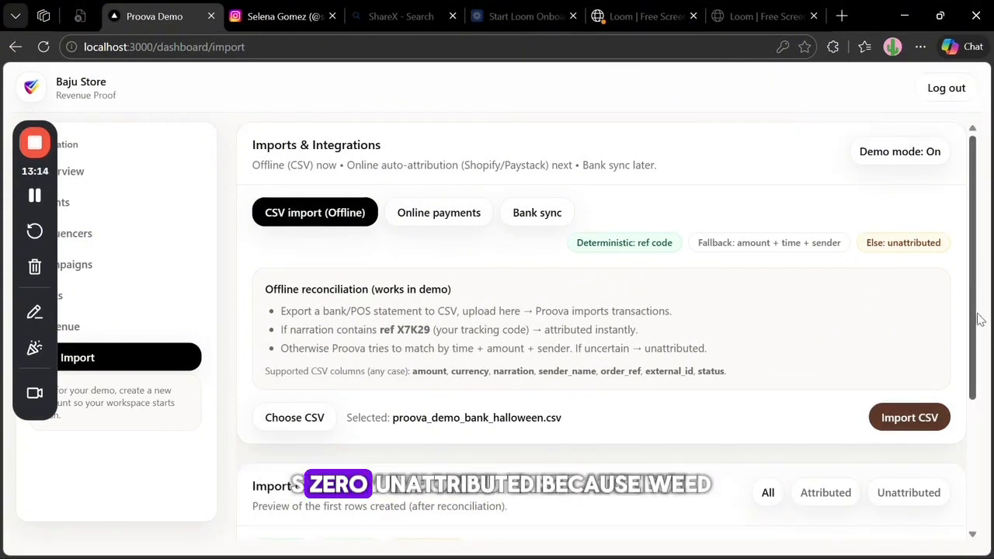
left_click_drag(973, 392, 940, 222)
left_click_drag(954, 270, 968, 311)
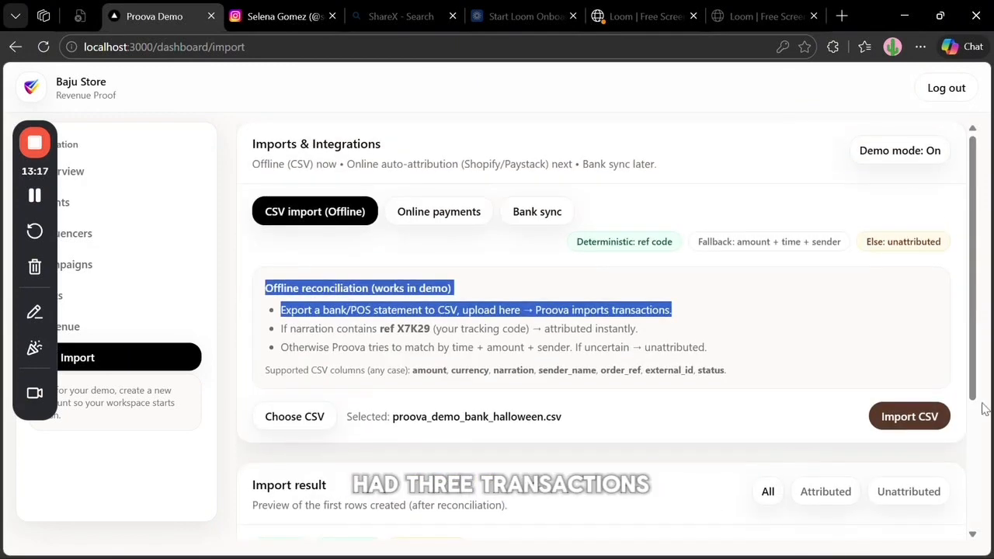
- Review the revenue totals, top sources and top influencers for 2026-03 on the overview dashboard
left_click(148, 188)
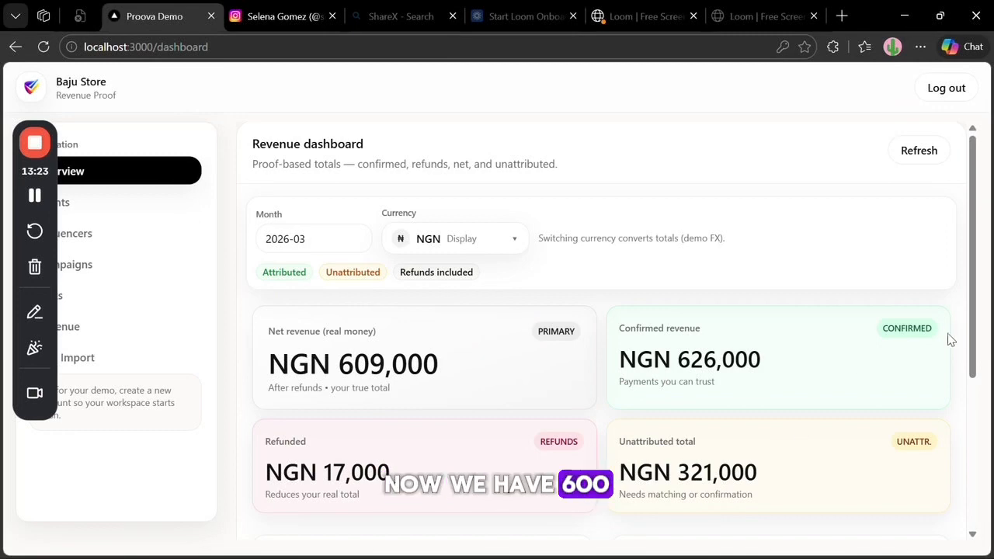
scroll(978, 350, "down", 3)
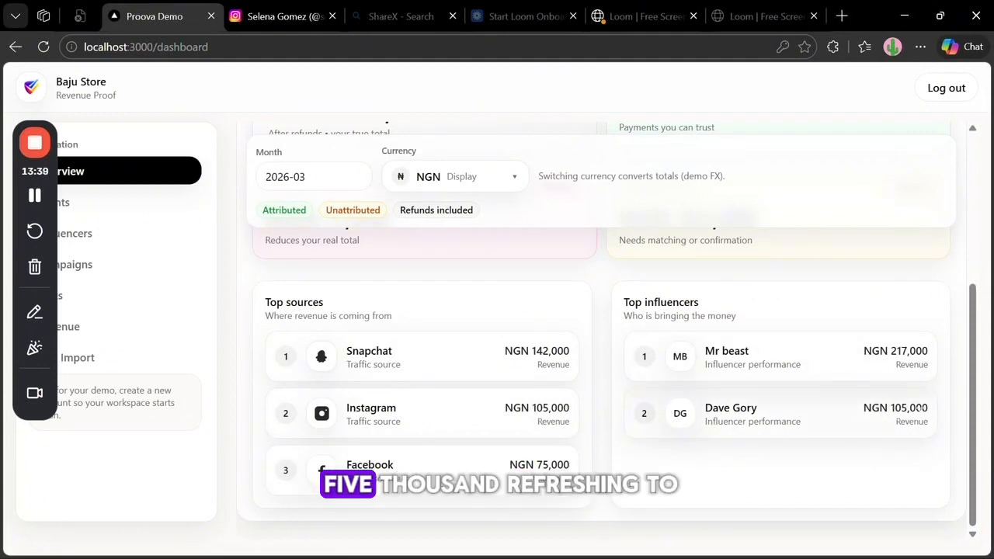
scroll(805, 404, "up", 5)
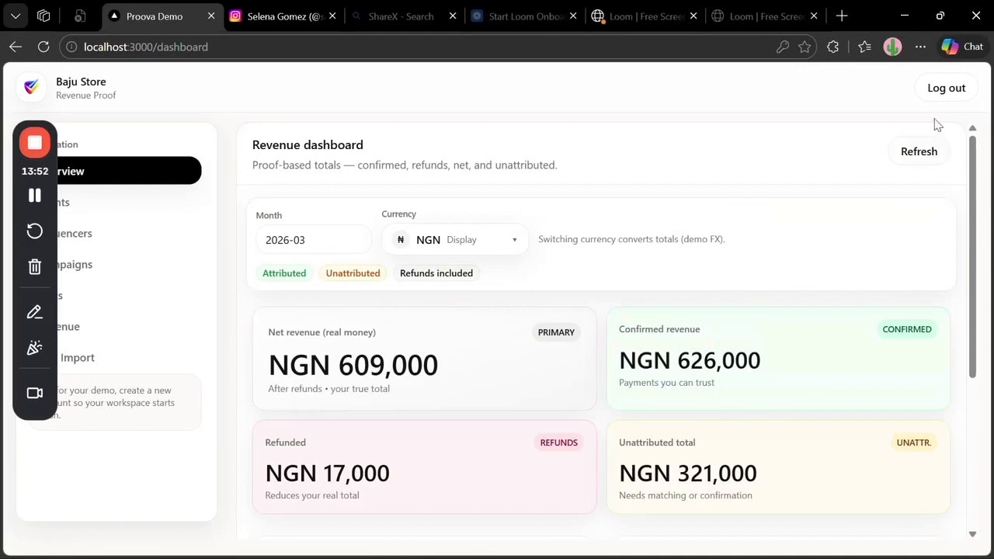
- Log out of the Baju Store workspace to finish the session
left_click(938, 92)
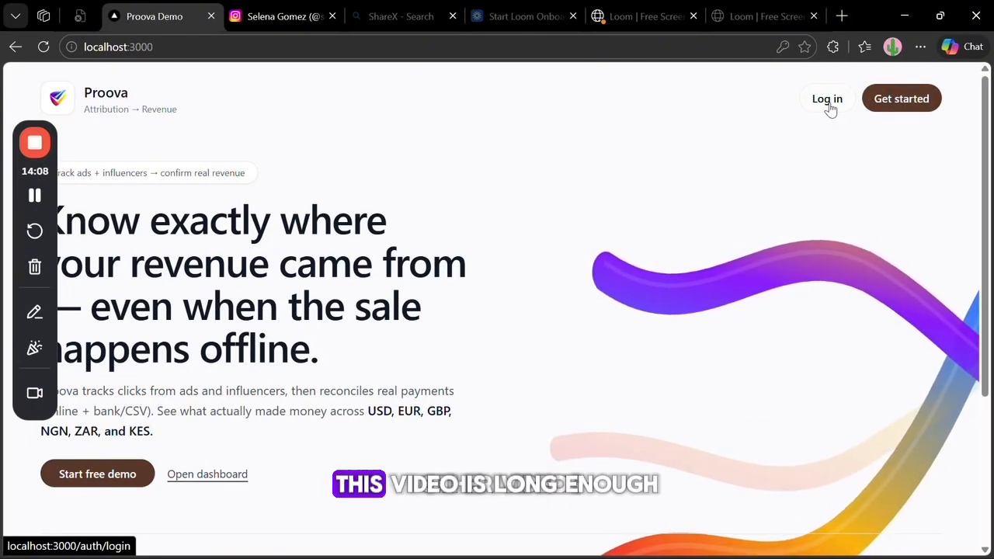
left_click(36, 143)
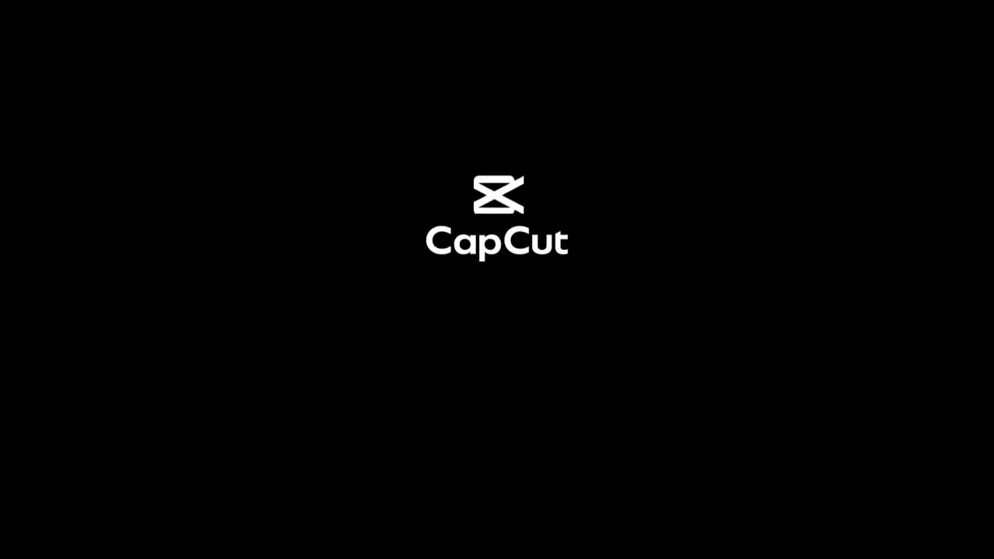